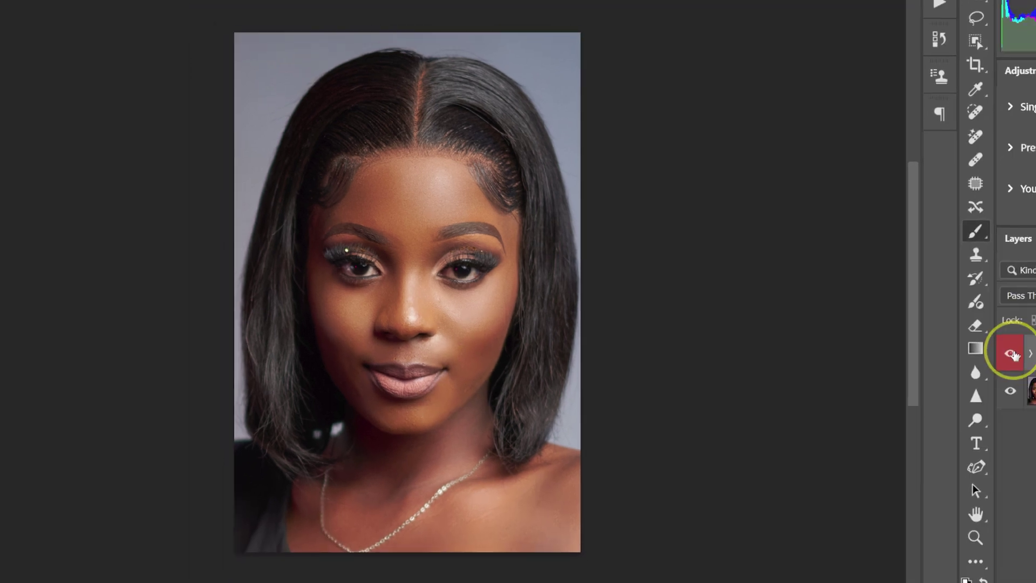
Step: Compare the portrait before and after retouching by toggling the visibility of the retouch group
click(1012, 354)
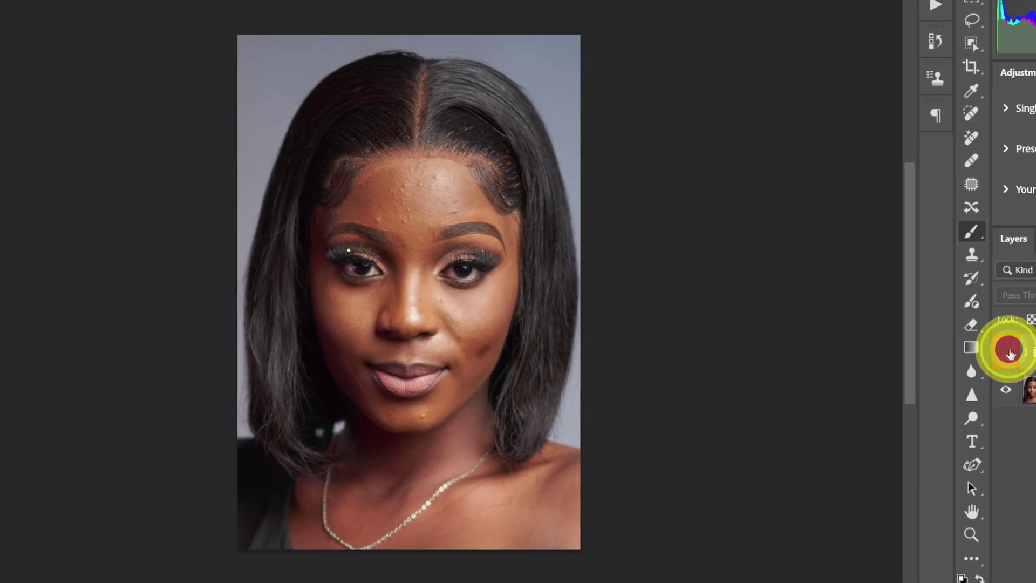
click(1012, 354)
click(1010, 353)
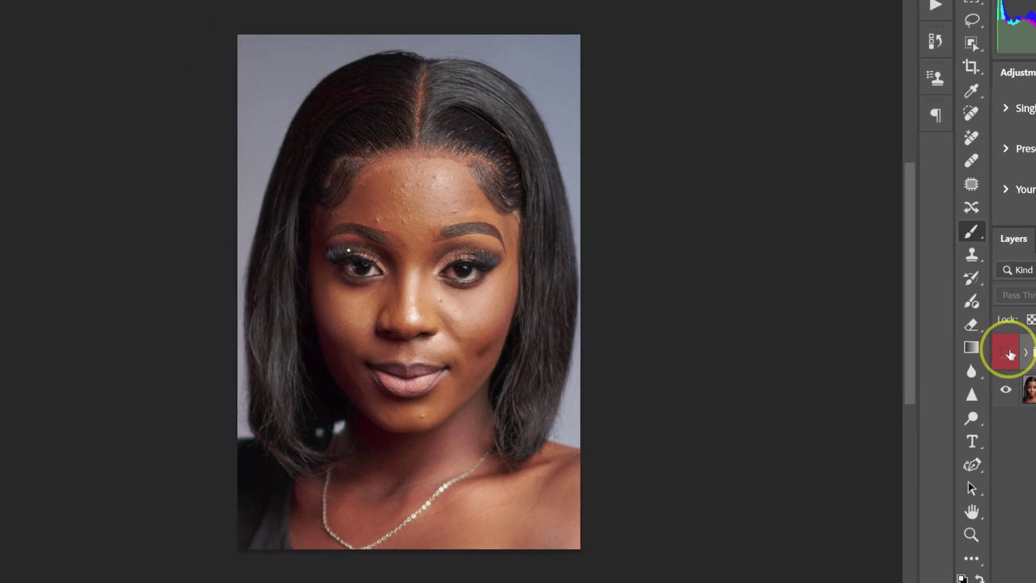
click(1010, 353)
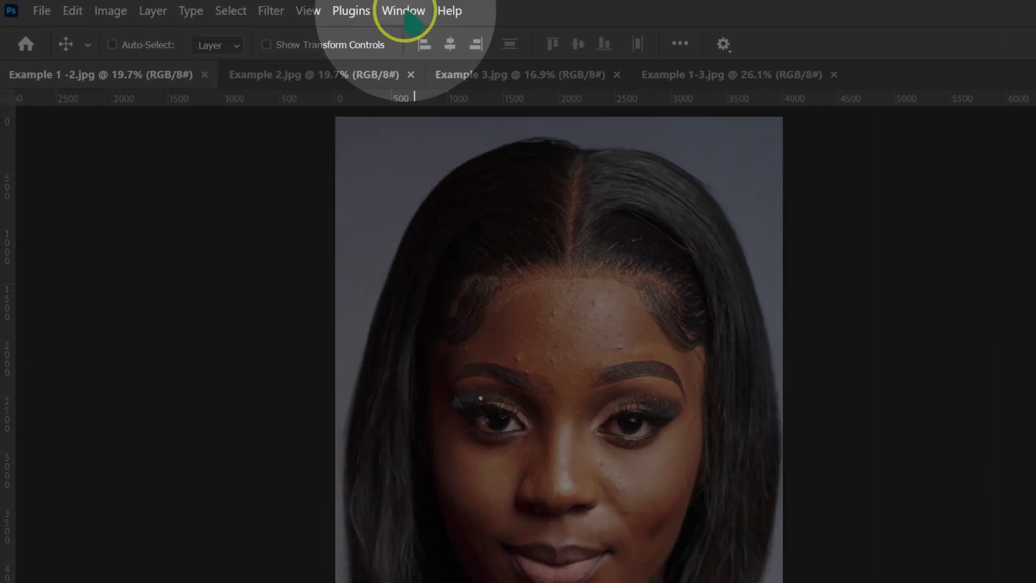
Step: Show the Actions panel and switch it to Button Mode
click(289, 8)
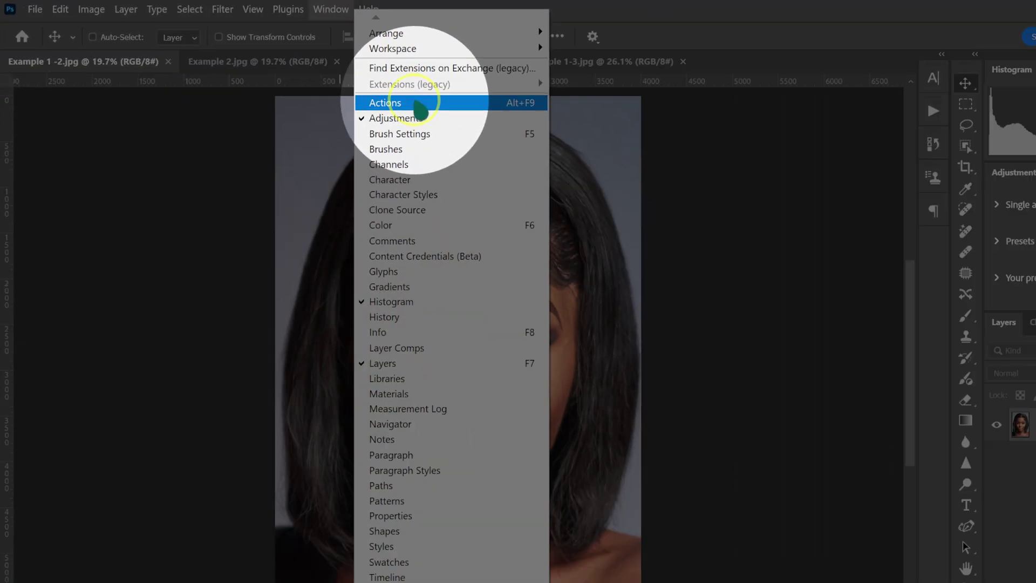
click(417, 105)
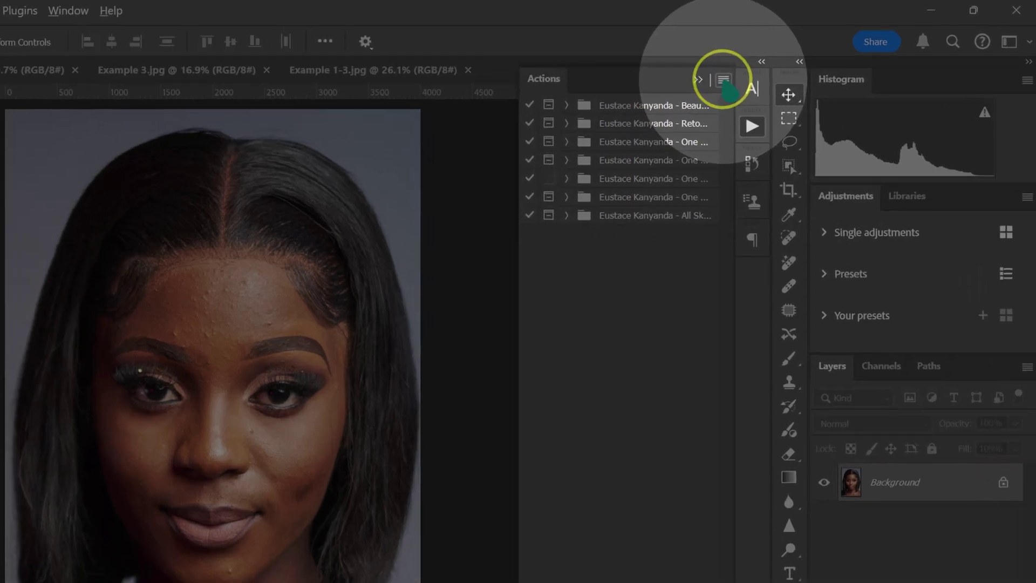
click(723, 80)
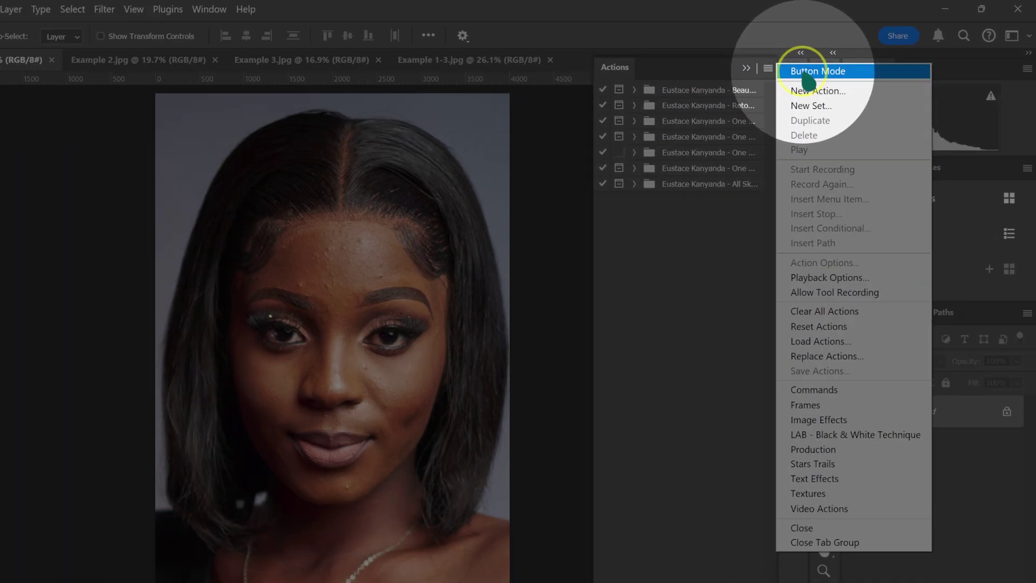
click(806, 72)
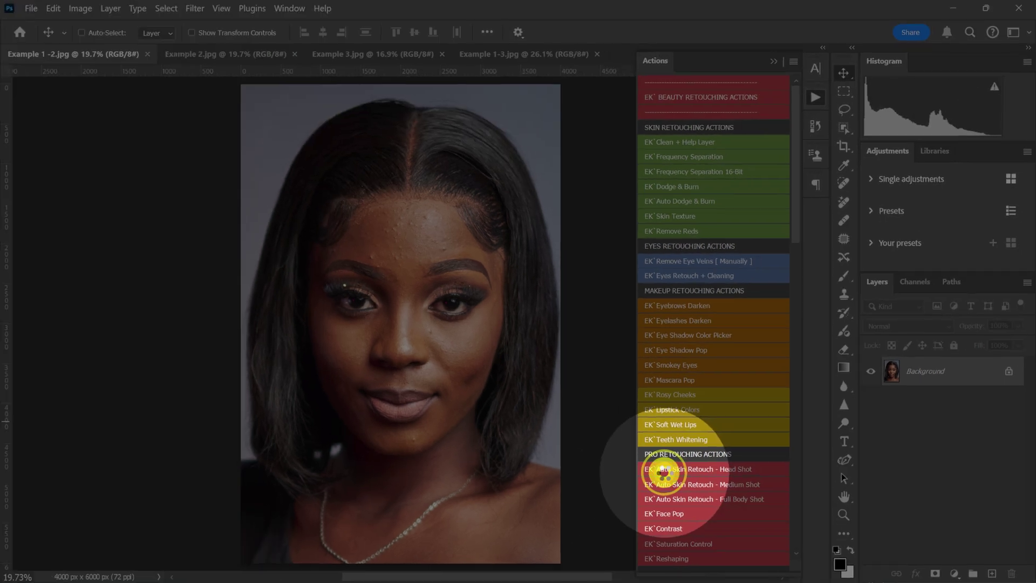
Step: Run the EK`Auto Skin Retouch - Head Shot action and set the brush flow to 20%
click(558, 438)
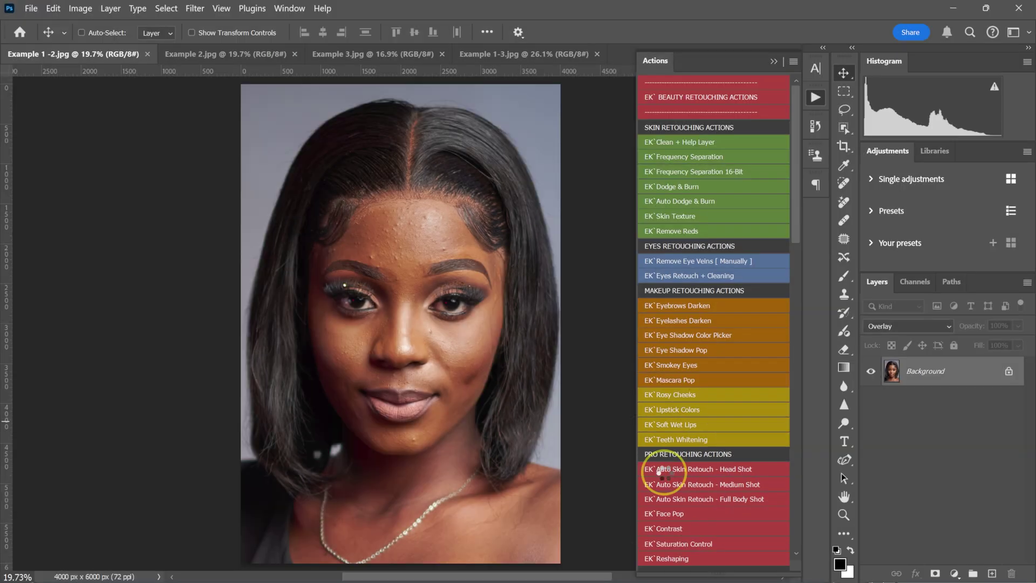
click(665, 476)
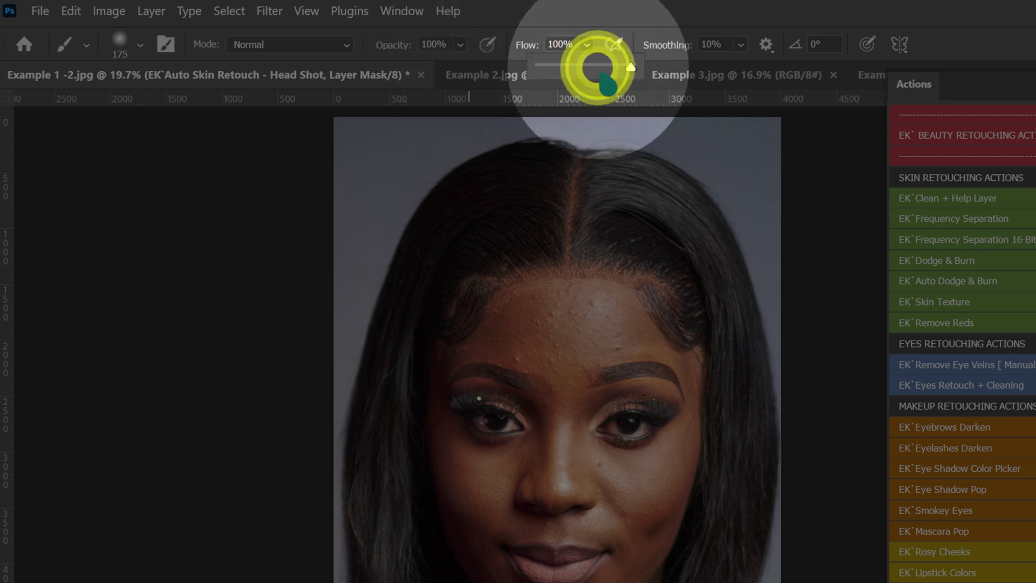
click(587, 44)
drag(632, 65, 560, 65)
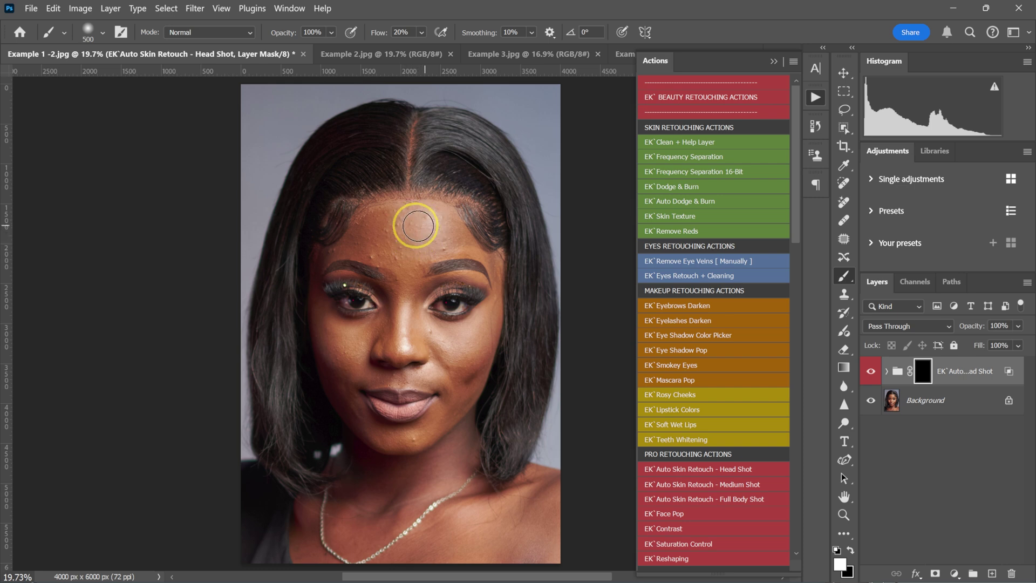
Step: Paint white on the head-shot retouch mask over the forehead, cheeks, nose and chin, adapting the brush size between 500 and 175 px
mouse_move(417, 225)
mouse_down()
mouse_move(379, 234)
mouse_move(391, 253)
mouse_move(445, 250)
mouse_move(441, 235)
mouse_move(401, 214)
mouse_move(421, 218)
mouse_move(386, 239)
mouse_move(357, 225)
mouse_move(370, 248)
mouse_move(465, 242)
mouse_move(427, 217)
mouse_move(434, 246)
mouse_move(386, 210)
mouse_move(405, 249)
mouse_up()
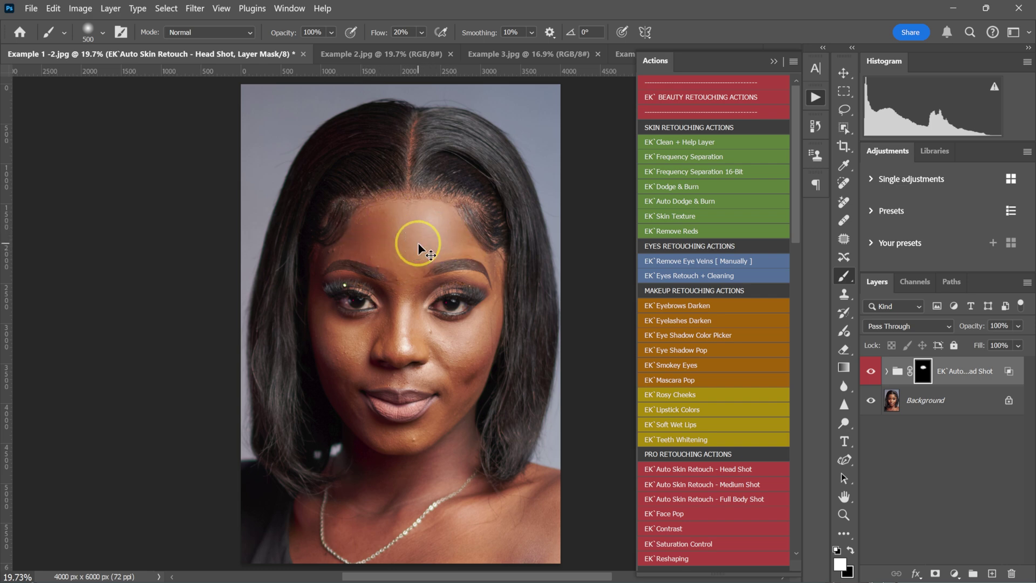
scroll(418, 241, up, 3)
scroll(429, 229, down, 1)
key(bracketleft)
key(bracketleft)
key(bracketleft)
key(bracketleft)
mouse_move(506, 195)
mouse_down()
mouse_move(477, 171)
mouse_move(385, 208)
mouse_move(377, 228)
mouse_move(390, 243)
mouse_move(424, 225)
mouse_move(323, 201)
mouse_move(259, 200)
mouse_move(326, 195)
mouse_move(333, 150)
mouse_move(414, 283)
mouse_move(495, 381)
mouse_move(529, 379)
mouse_move(518, 368)
mouse_move(552, 318)
mouse_move(492, 352)
mouse_move(469, 349)
mouse_move(488, 400)
mouse_move(516, 419)
mouse_move(519, 403)
mouse_move(493, 477)
mouse_move(550, 342)
mouse_move(563, 267)
mouse_up()
key(bracketleft)
key(bracketleft)
key(bracketleft)
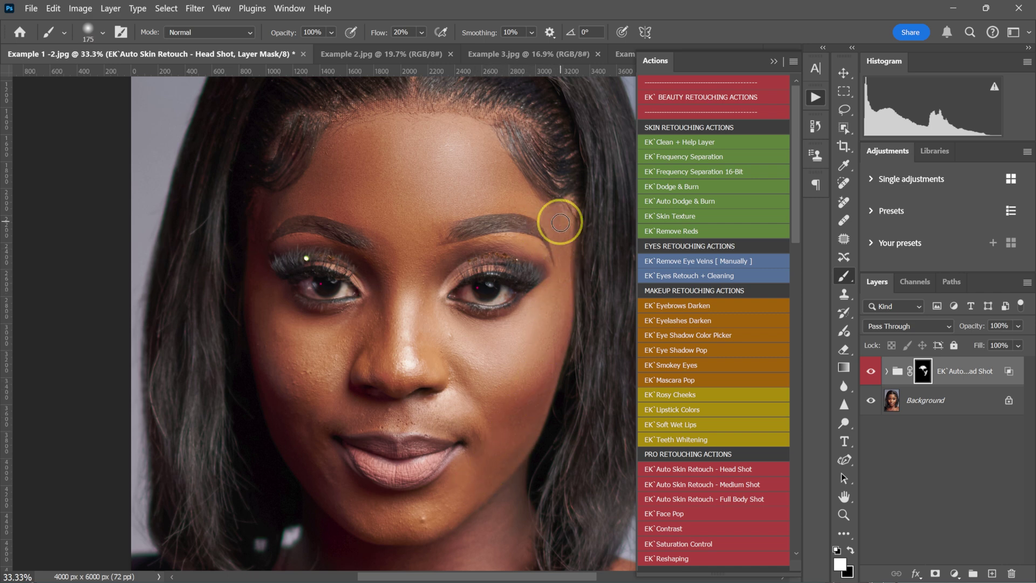
mouse_move(560, 222)
mouse_down()
mouse_move(299, 382)
mouse_move(413, 401)
mouse_move(277, 335)
mouse_move(276, 368)
mouse_move(271, 324)
mouse_move(286, 368)
mouse_move(355, 338)
mouse_move(330, 377)
mouse_move(317, 371)
mouse_move(320, 411)
mouse_move(327, 323)
mouse_move(357, 312)
mouse_move(279, 345)
mouse_move(283, 324)
mouse_move(338, 353)
mouse_move(314, 389)
mouse_move(313, 369)
mouse_move(283, 393)
mouse_move(328, 478)
mouse_move(286, 391)
mouse_move(319, 472)
mouse_move(420, 514)
mouse_move(409, 508)
mouse_move(435, 513)
mouse_move(512, 443)
mouse_move(426, 520)
mouse_move(466, 378)
mouse_move(473, 414)
mouse_move(352, 415)
mouse_move(421, 307)
mouse_move(428, 353)
mouse_move(371, 300)
mouse_move(369, 364)
mouse_move(379, 272)
mouse_move(456, 273)
mouse_move(421, 366)
mouse_up()
key(bracketright)
key(bracketright)
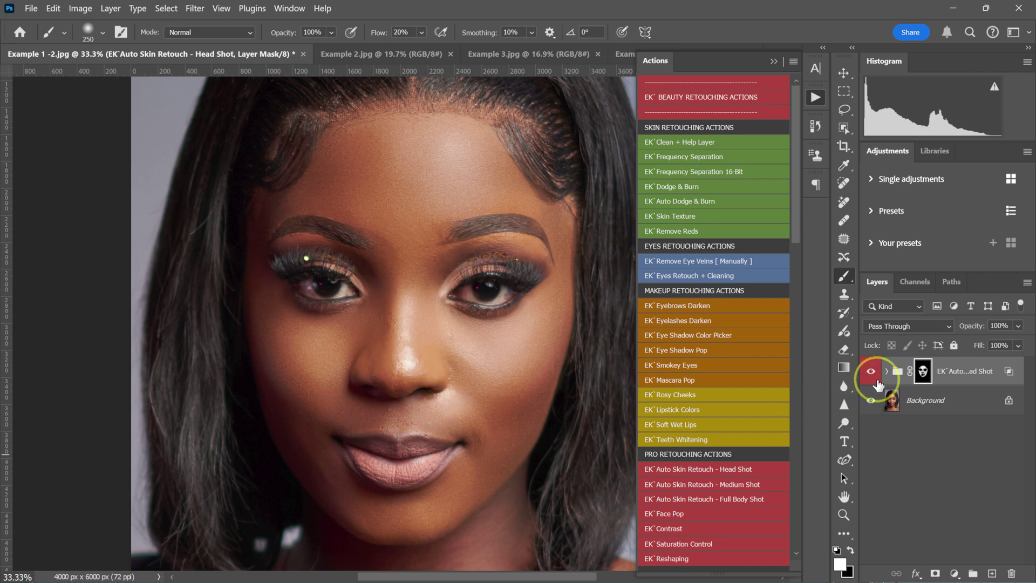
Step: Compare the face with and without the head-shot skin retouch, both close up and with the whole portrait in view
click(873, 376)
click(872, 373)
click(872, 372)
click(872, 372)
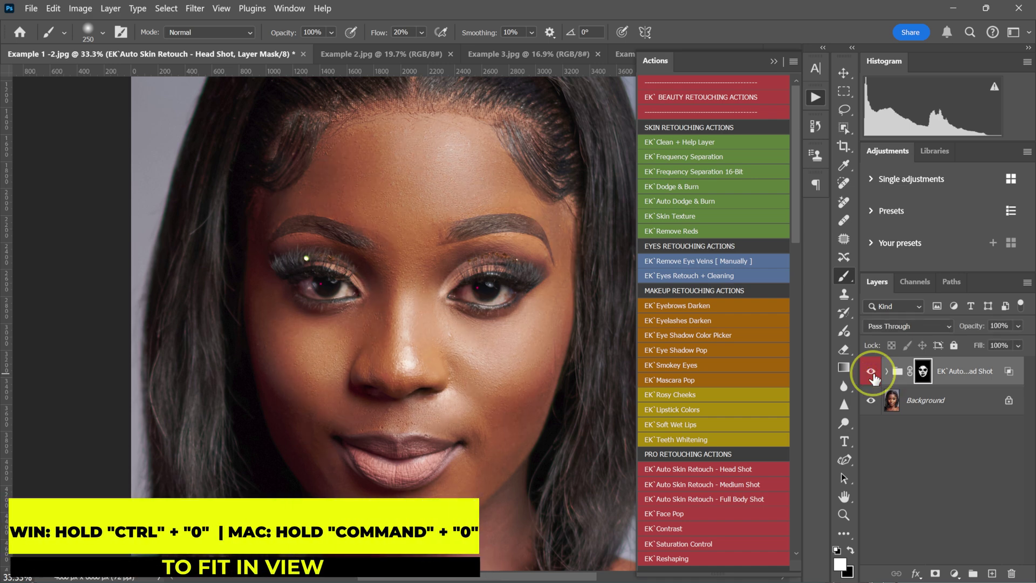
key(ctrl+0)
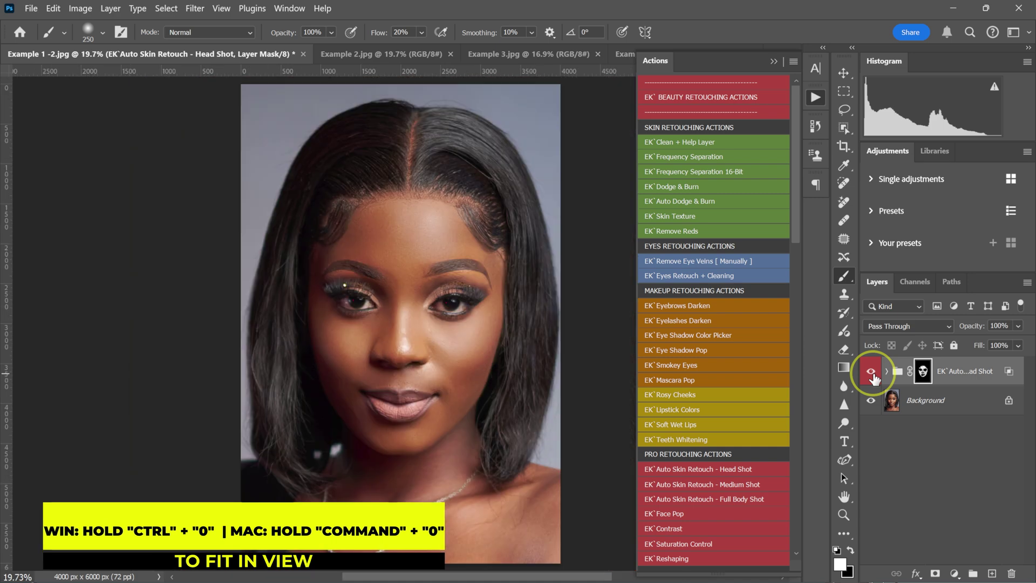
click(872, 372)
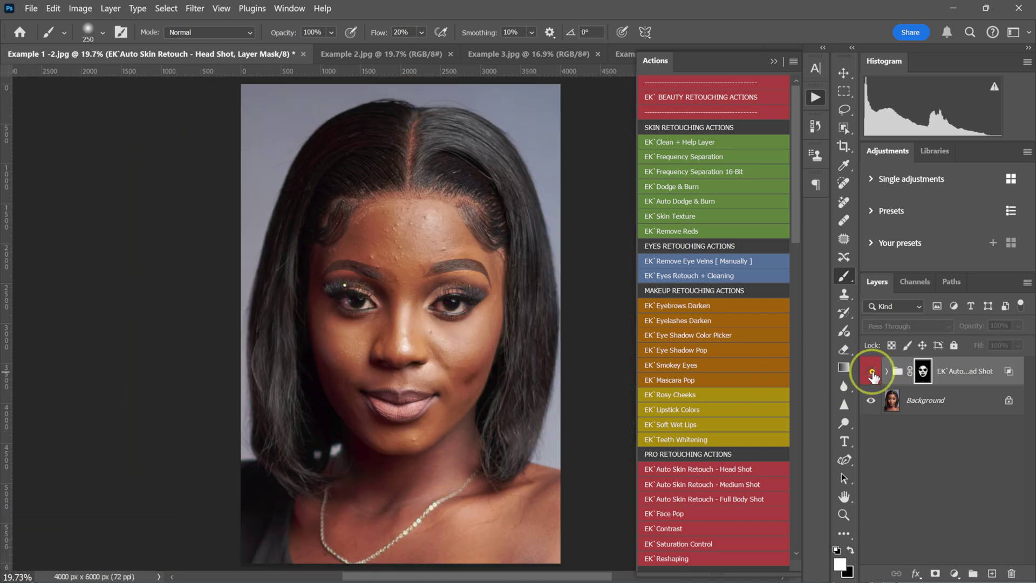
click(871, 373)
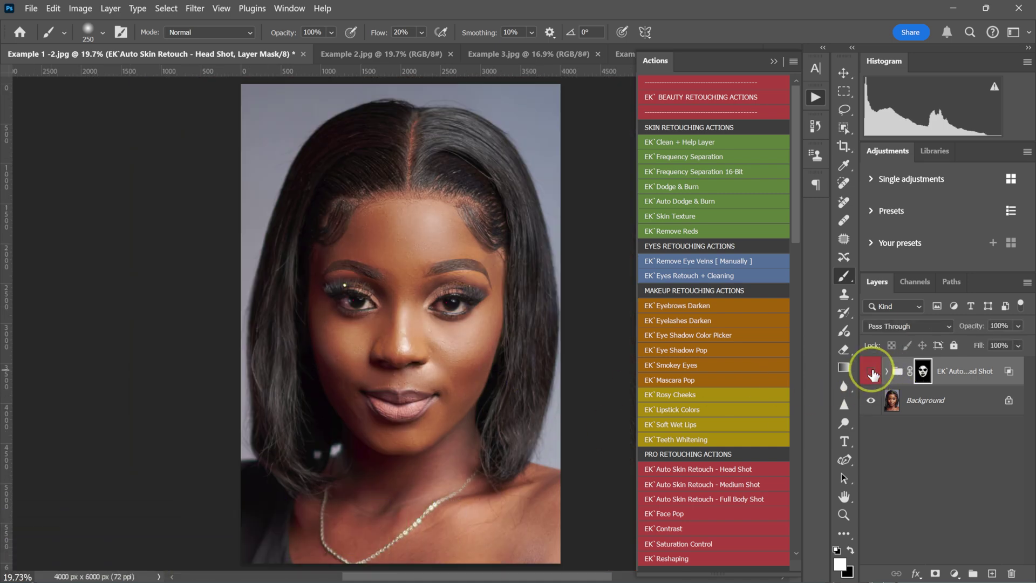
click(872, 373)
click(872, 372)
Step: Paint the head-shot retouch onto the neck, chest and shoulder skin with a 500 px brush and check the before and after
key(bracketright)
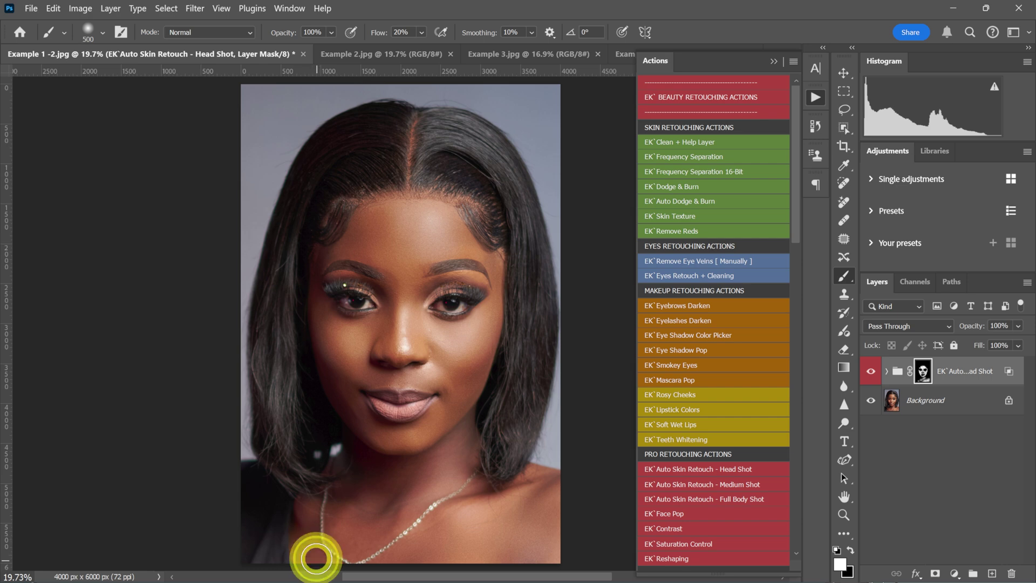
key(bracketleft)
key(bracketleft)
click(872, 371)
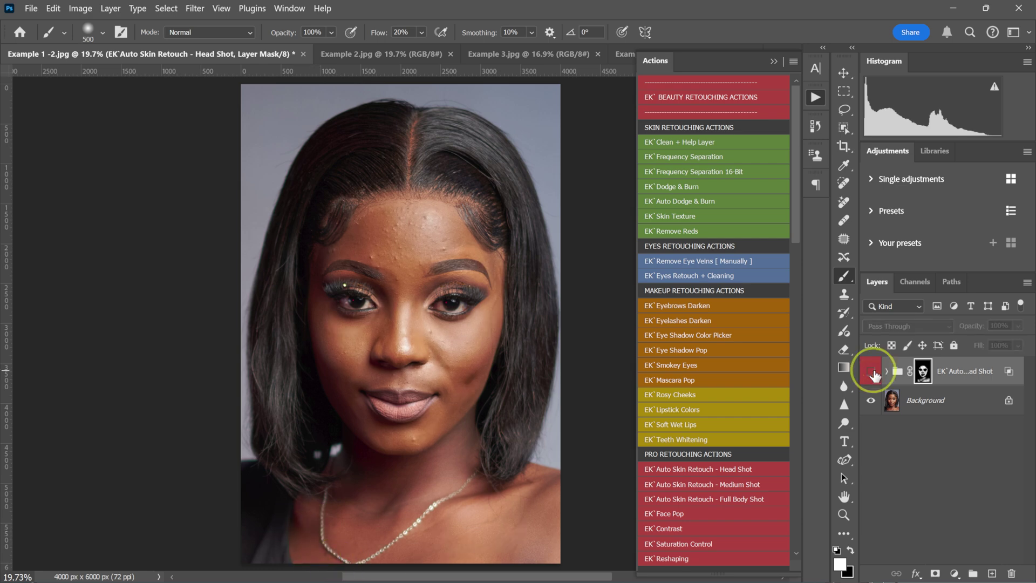
click(872, 372)
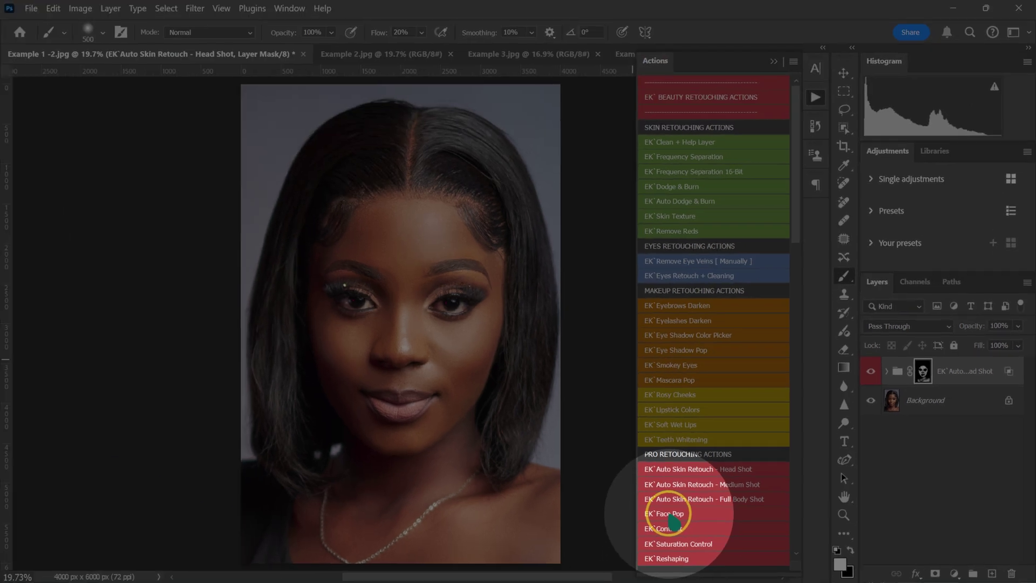
Step: Run the EK`Face Pop action and compare the portrait with its group hidden and shown
click(564, 499)
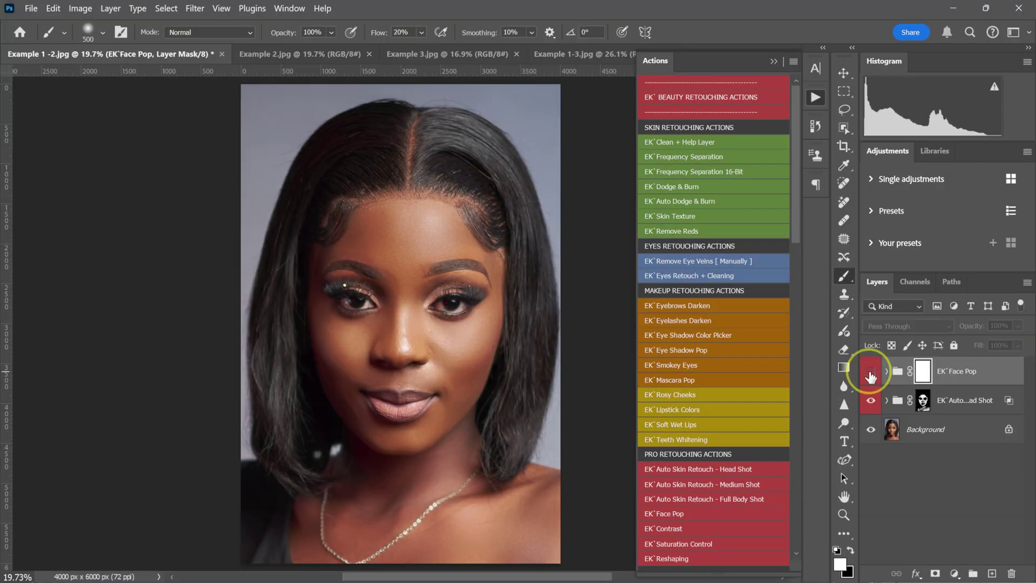
click(870, 372)
click(870, 371)
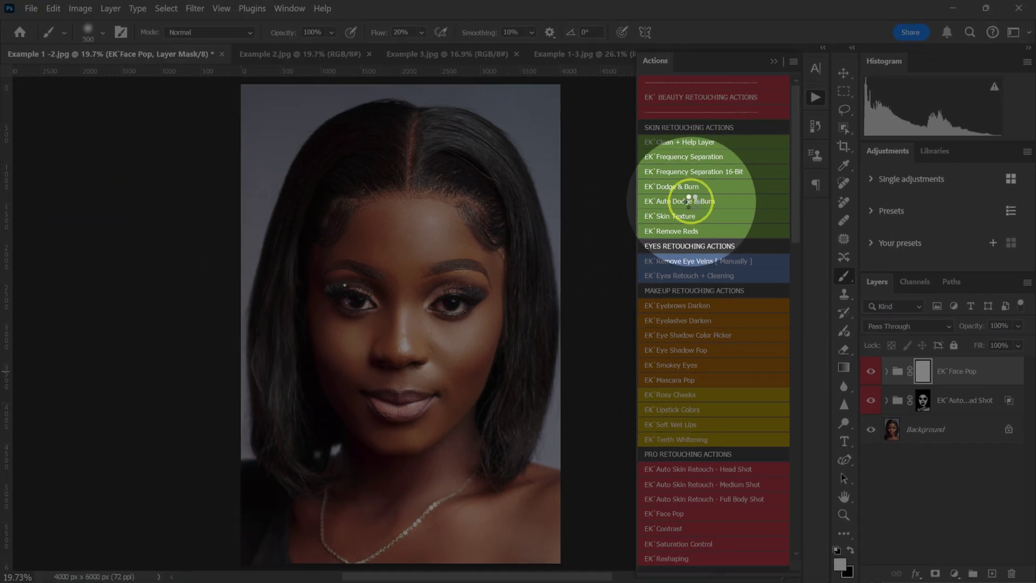
Step: Run the EK`Auto Dodge & Burn action and set the brush flow to 100%
click(691, 201)
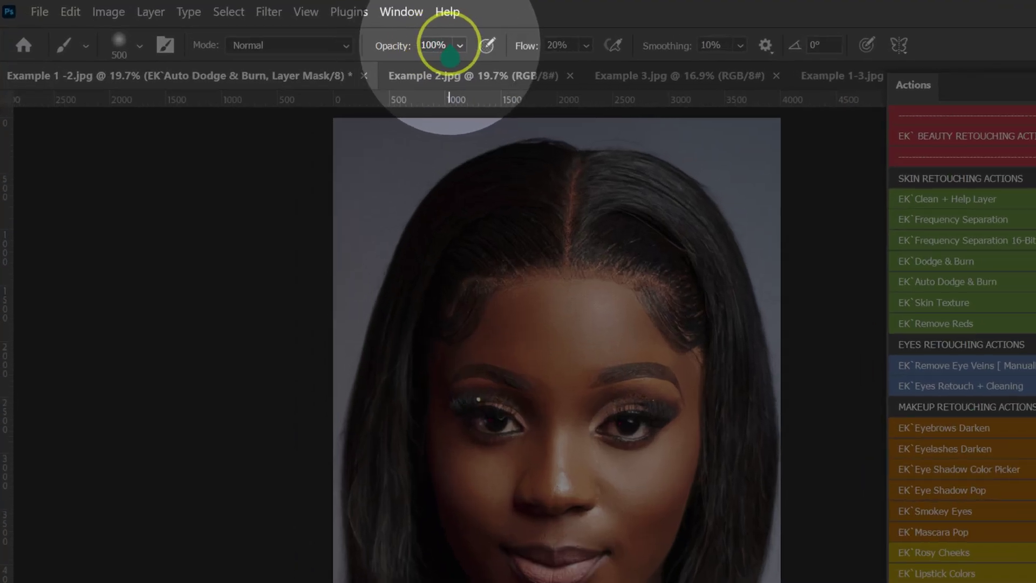
click(587, 45)
drag(597, 66, 678, 66)
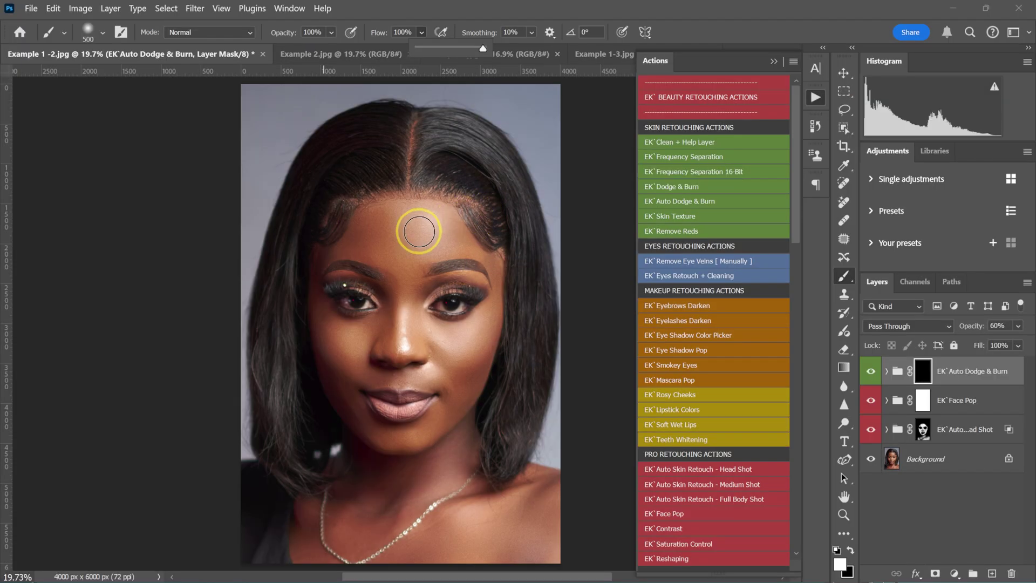
Step: Paint white on the Auto Dodge & Burn mask over the forehead, cheeks and chin, reducing the brush to 700 px
key(bracketright)
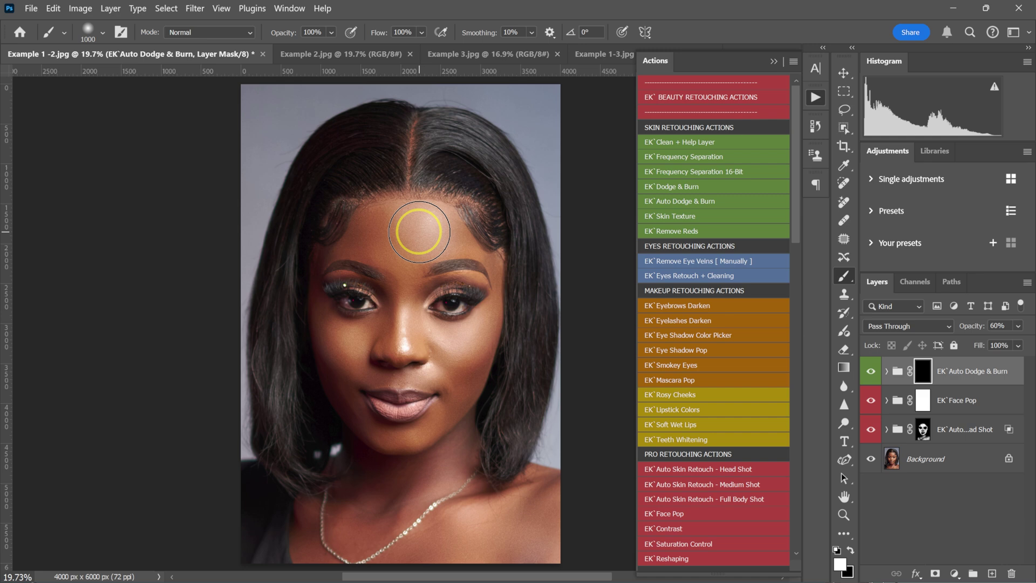
key(bracketleft)
key(bracketleft)
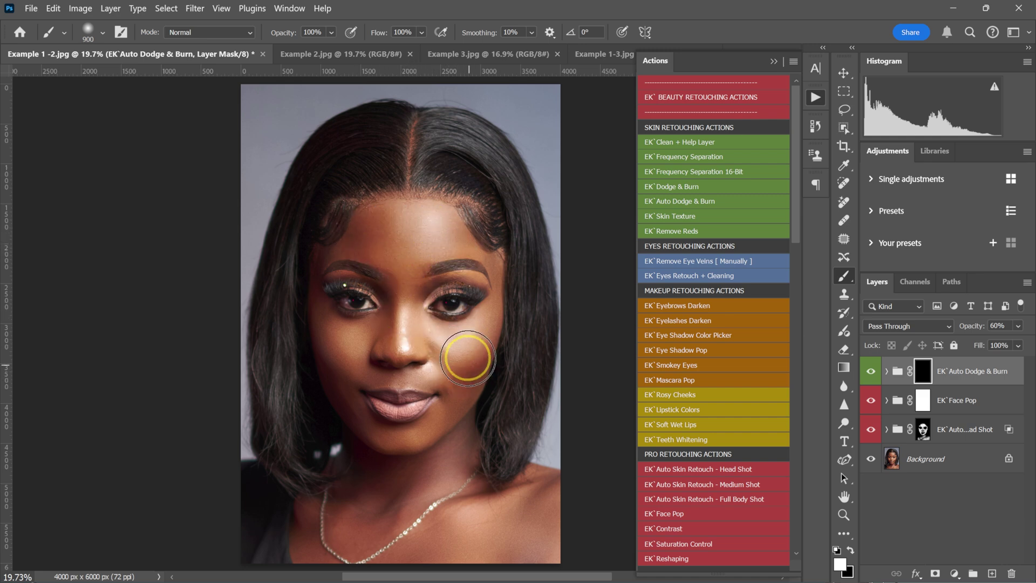
key(bracketleft)
key(bracketleft)
mouse_move(405, 435)
mouse_down()
mouse_move(339, 368)
mouse_move(346, 333)
mouse_move(371, 334)
mouse_move(406, 310)
mouse_move(430, 240)
mouse_move(357, 233)
mouse_move(436, 239)
mouse_up()
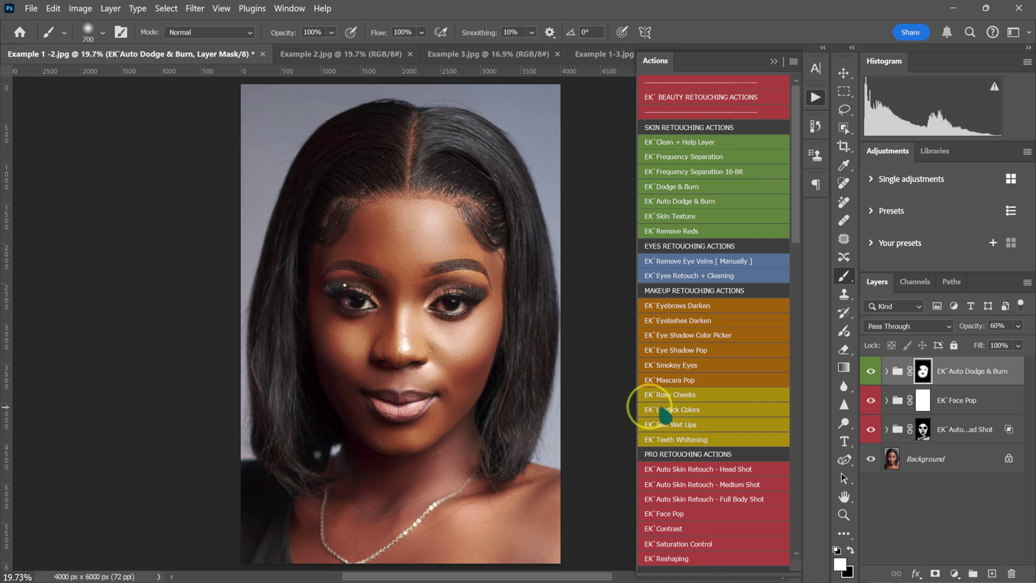
Step: Check the dodge and burn effect on and off and set the EK`Auto Dodge & Burn group's opacity to 25%
click(870, 373)
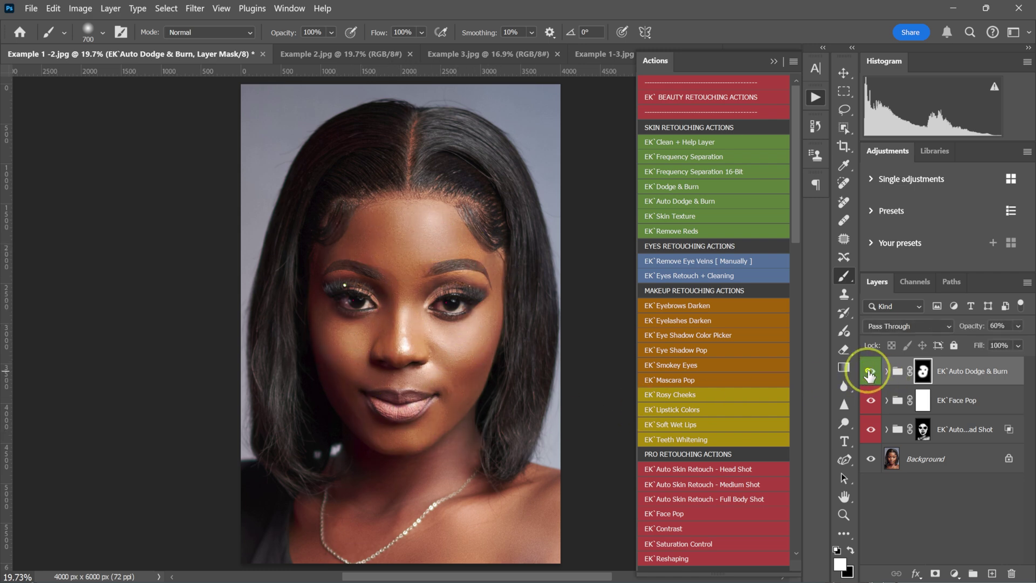
click(869, 373)
click(871, 372)
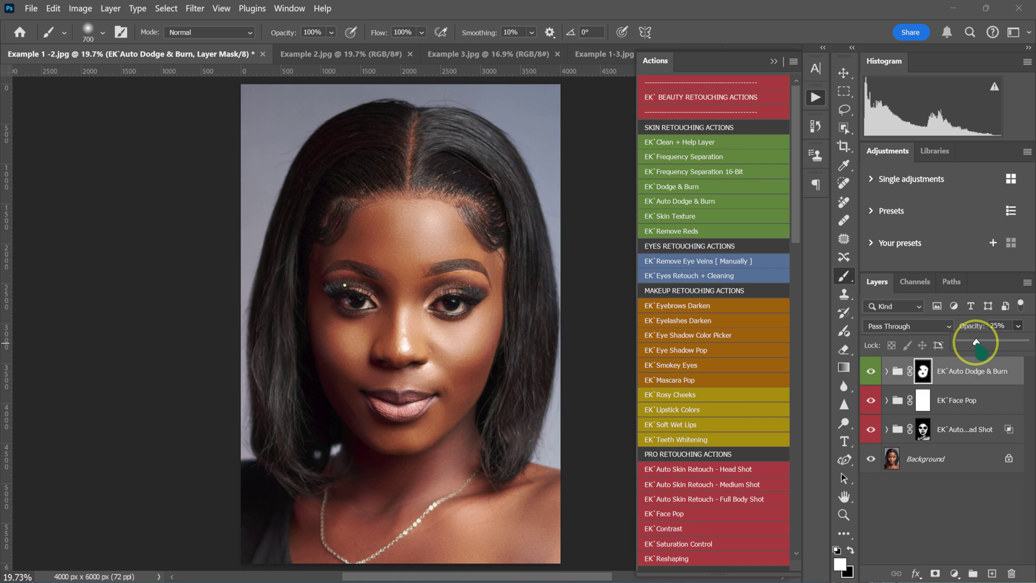
drag(1014, 315, 959, 337)
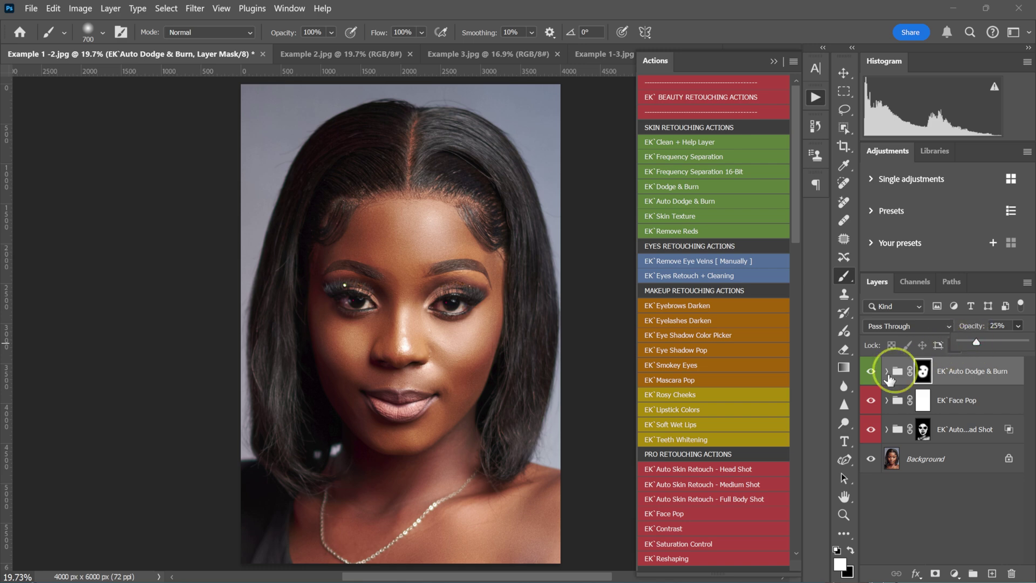
Step: Compare the original Background portrait with the complete retouch by hiding and restoring all retouch groups
click(870, 372)
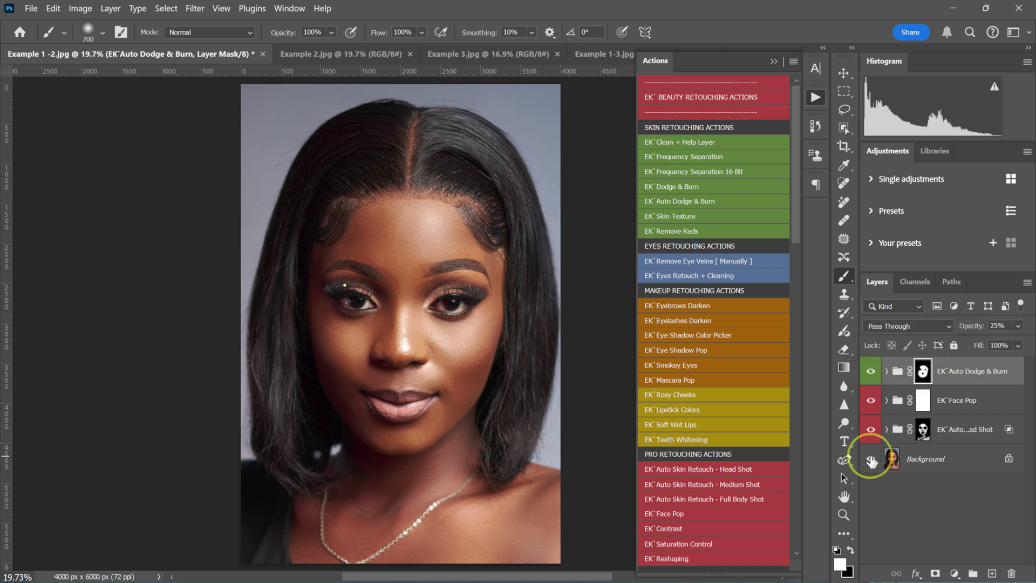
alt+click(871, 461)
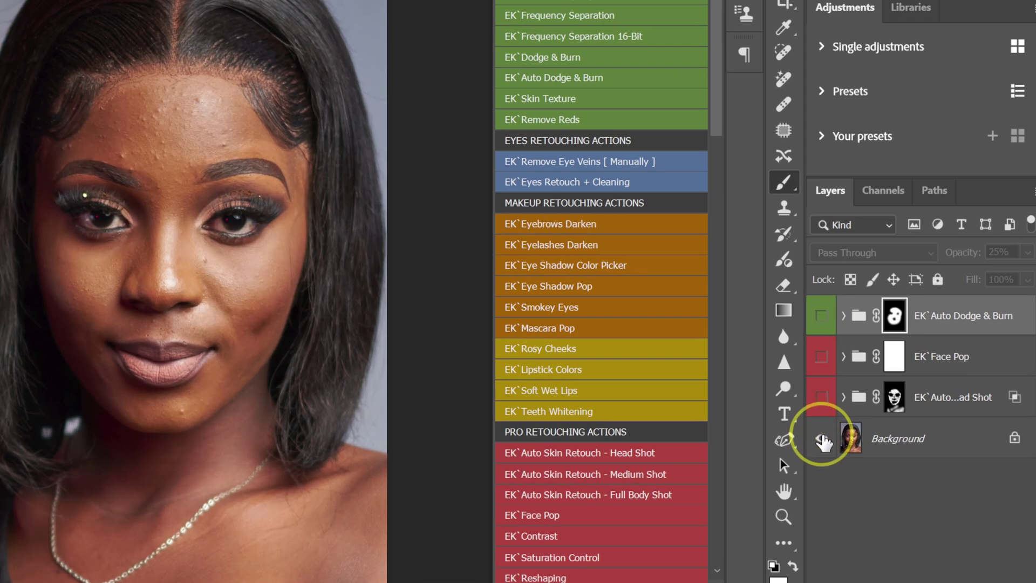
alt+click(822, 441)
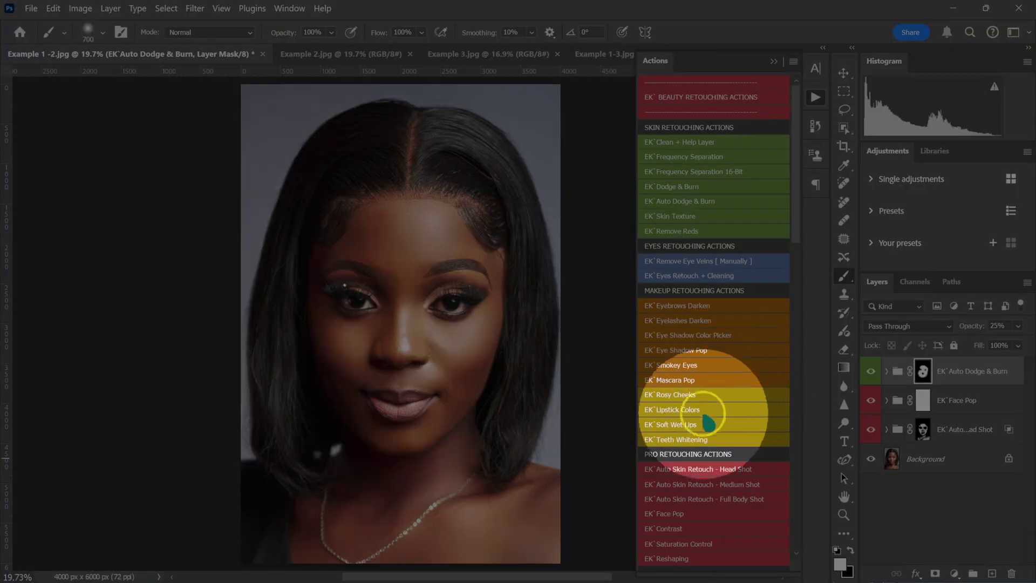
Step: Run the EK`Teeth & Eye Whitening action on the portrait
scroll(700, 432, down, 9)
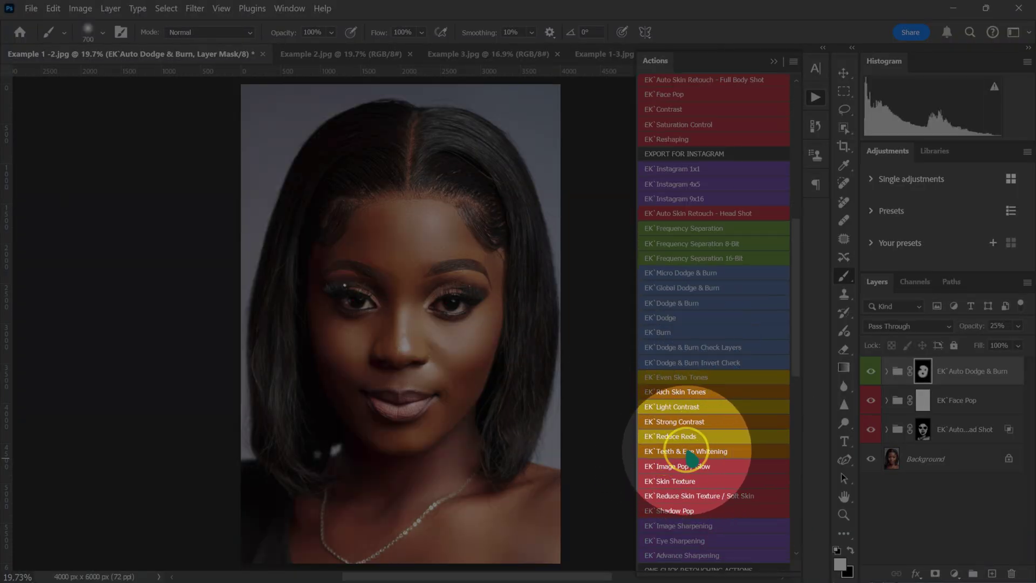
click(690, 453)
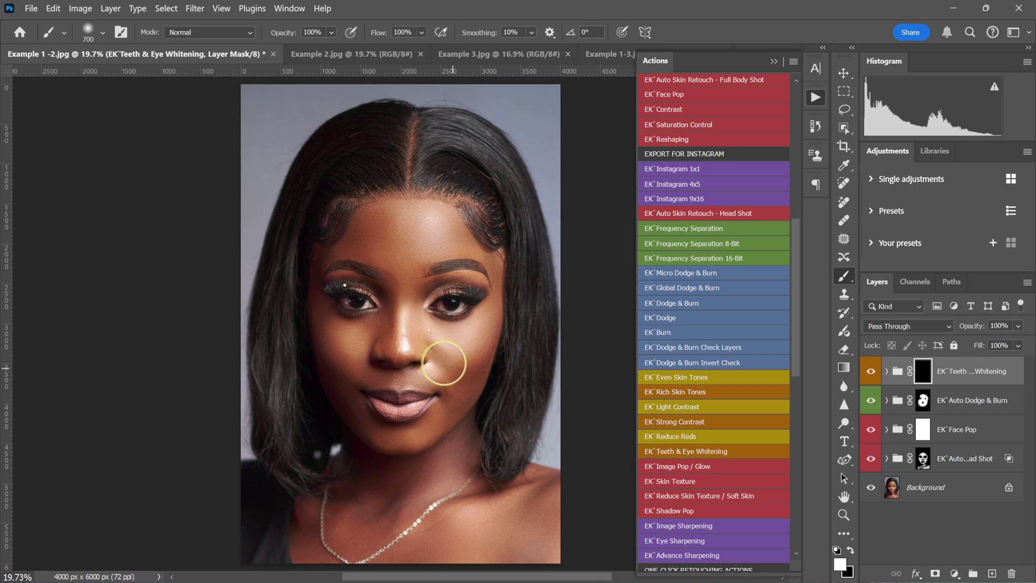
Step: Paint white on the EK`Teeth & Eye Whitening mask over the whites of both eyes, reducing the brush to 100 px
scroll(442, 366, up, 3)
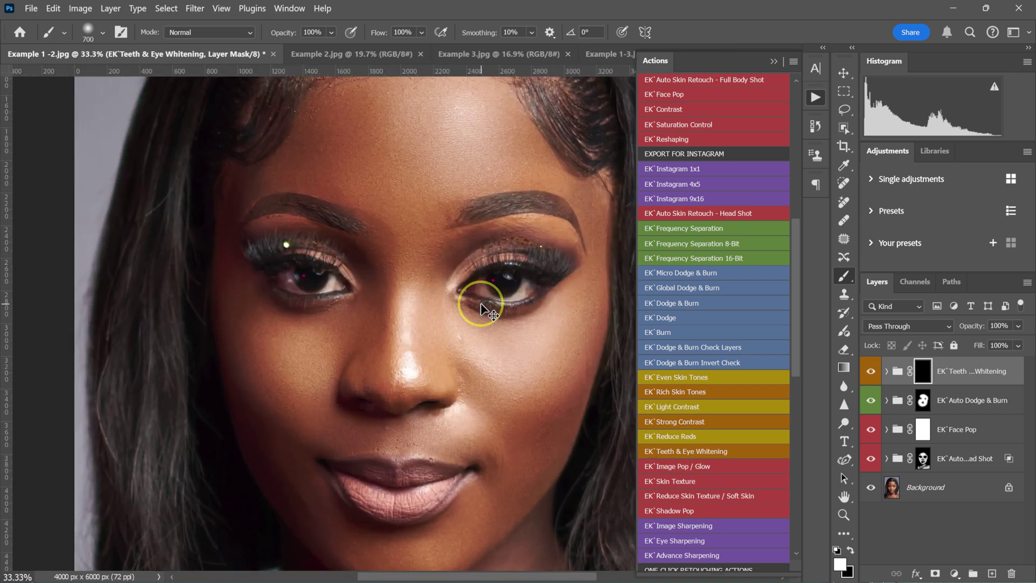
key(bracketleft)
key(bracketleft)
key(bracketleft)
key(bracketleft)
key(bracketleft)
key(bracketleft)
key(bracketleft)
key(bracketleft)
key(bracketleft)
key(bracketleft)
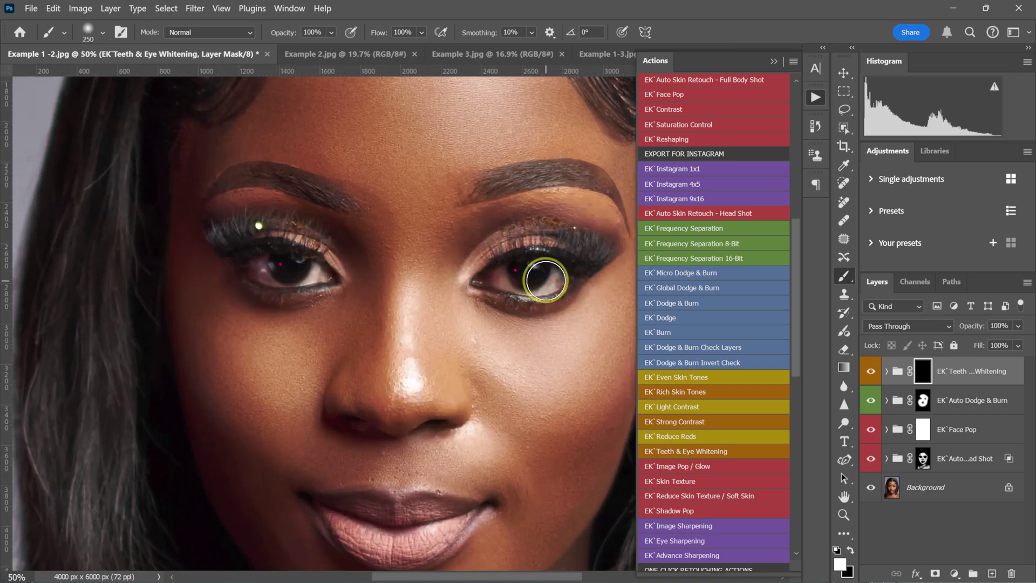
mouse_move(553, 276)
mouse_down()
mouse_move(493, 282)
mouse_move(558, 281)
mouse_up()
drag(319, 276, 259, 275)
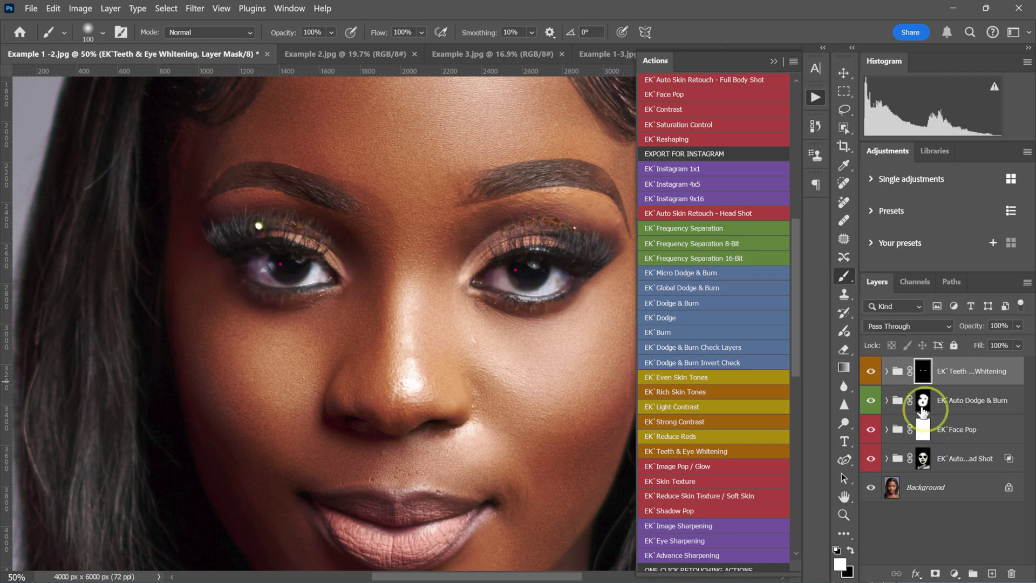
Step: Check the eye whitening effect on and off and set the EK`Teeth & Eye Whitening group's opacity to 45%
click(871, 372)
click(871, 372)
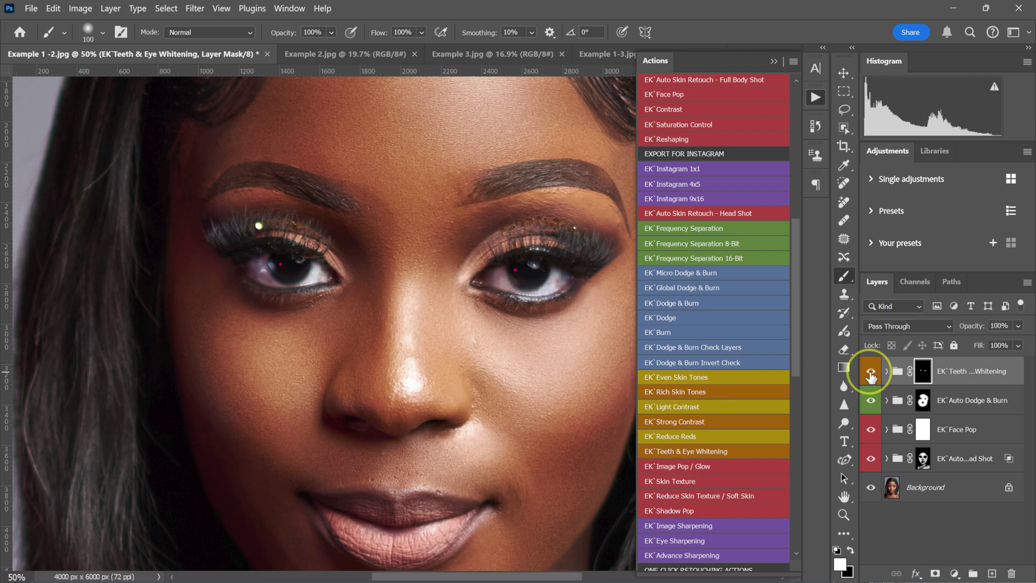
key(ctrl+0)
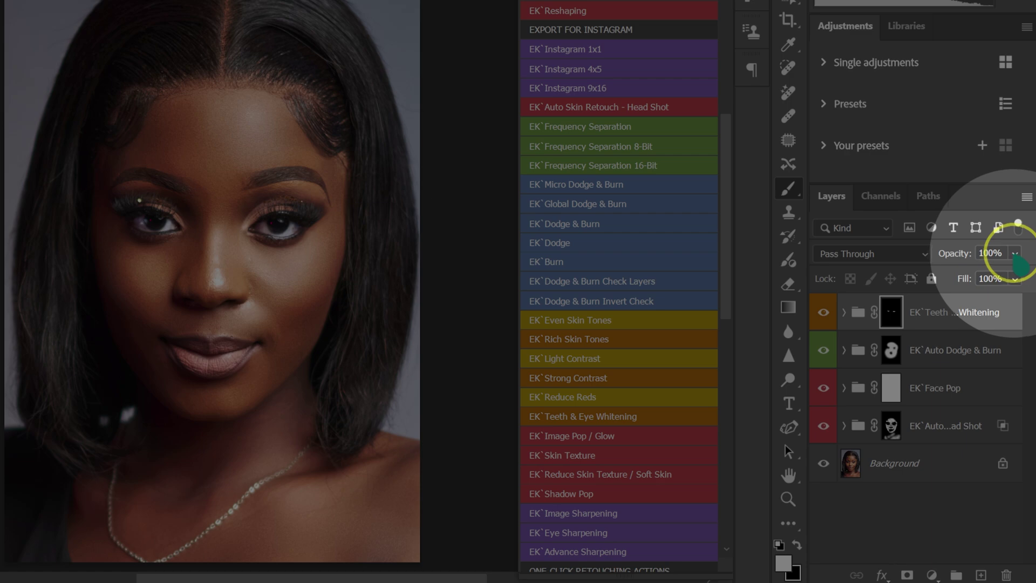
click(1016, 255)
drag(1018, 272, 974, 275)
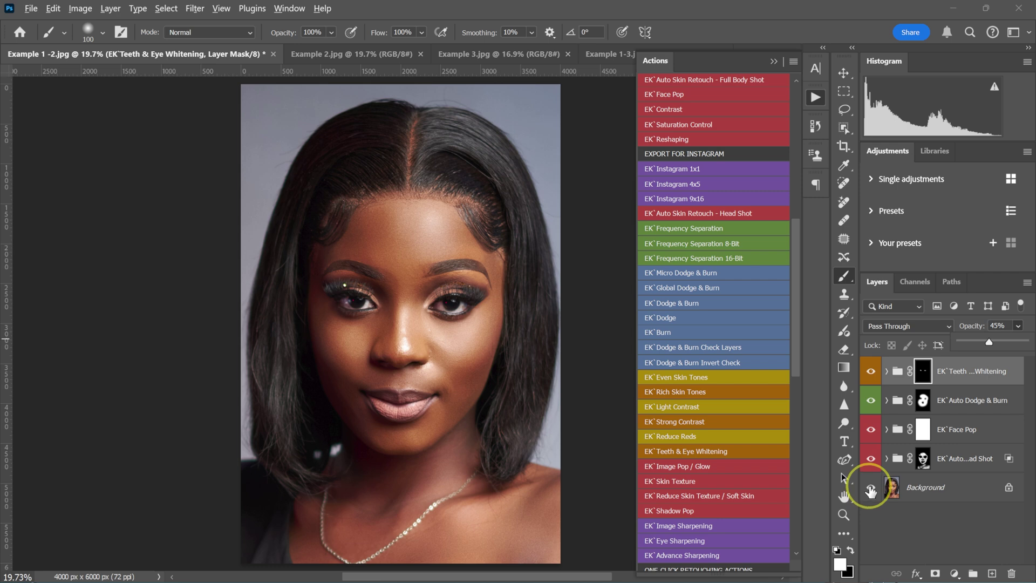
Step: Compare the original Background portrait with the finished retouch, including the eye whitening, by hiding and restoring all retouch groups
alt+click(870, 488)
alt+click(871, 489)
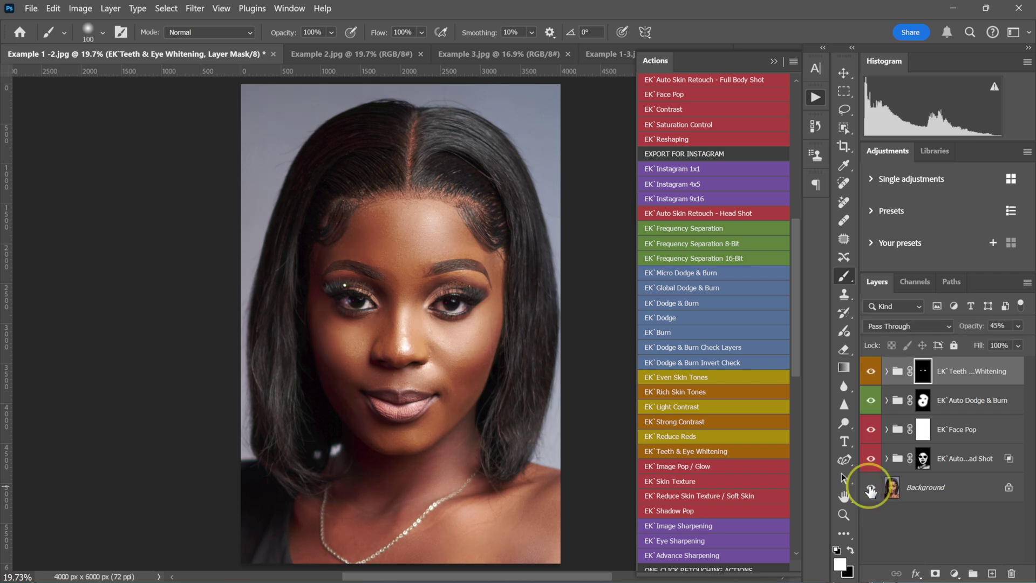
alt+click(869, 488)
alt+click(870, 488)
click(972, 360)
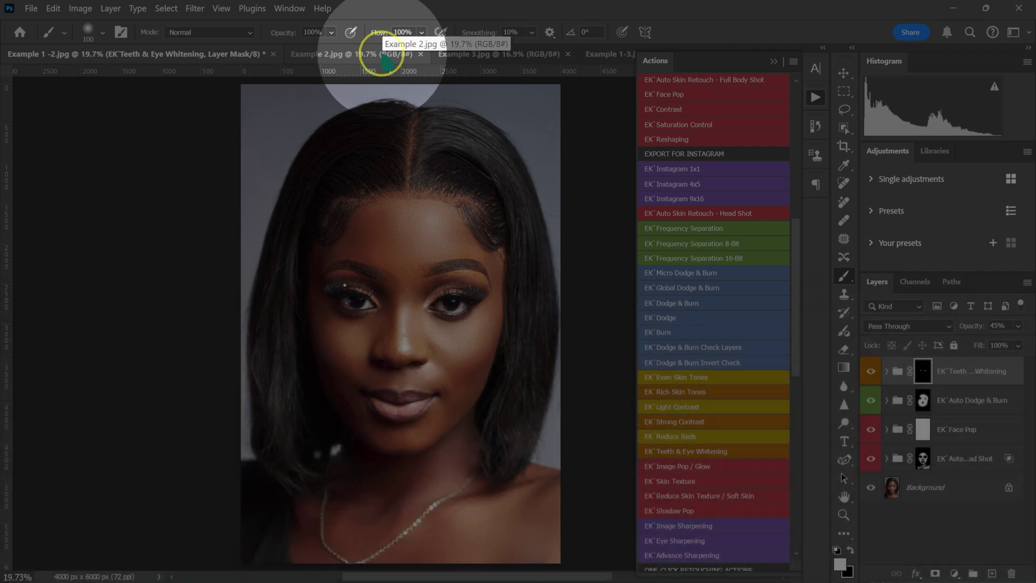
Step: Switch to the Example 2.jpg document and run the EK`Auto Skin Retouch - Medium Shot action on it
click(385, 55)
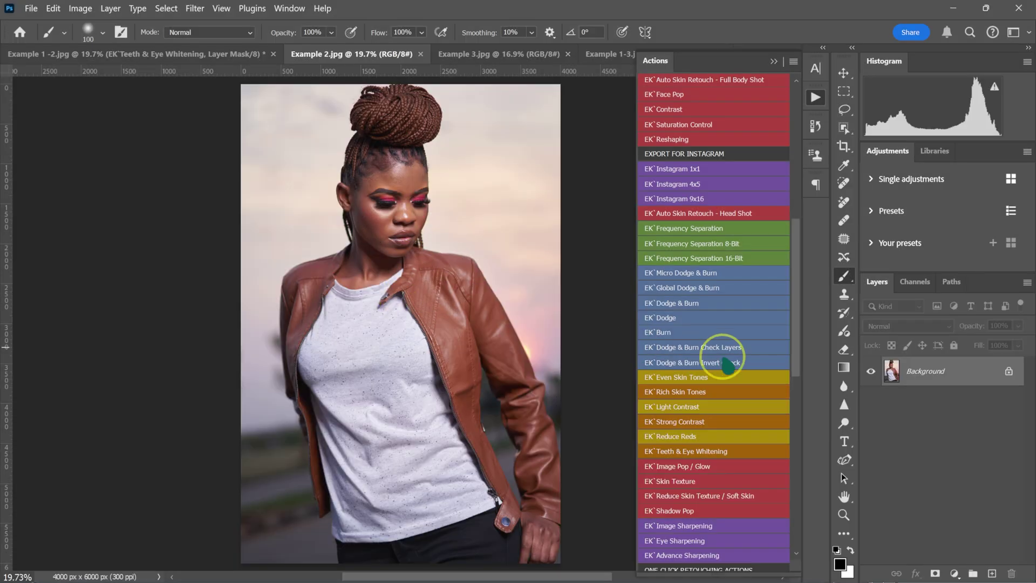
scroll(723, 353, up, 9)
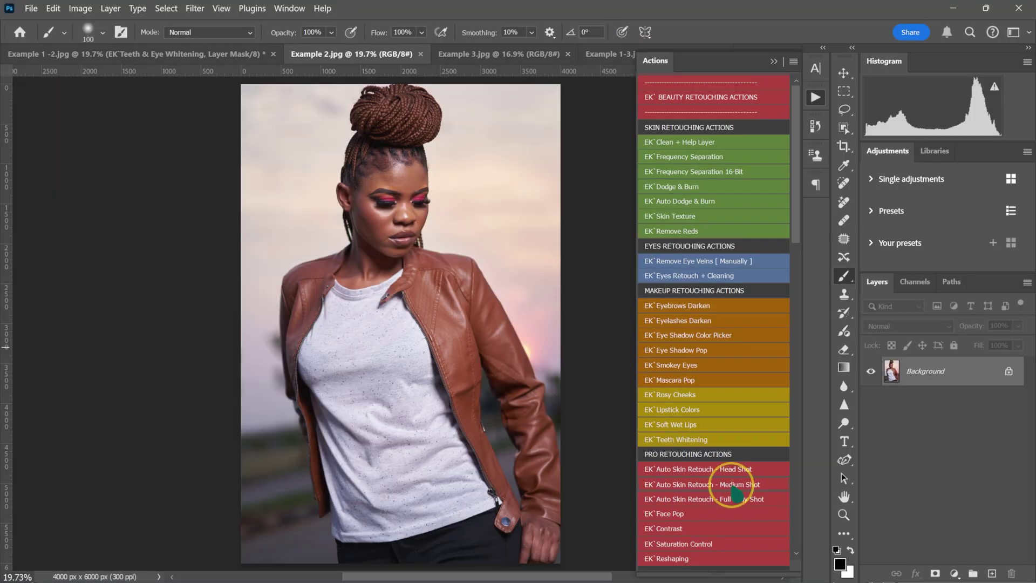
click(733, 486)
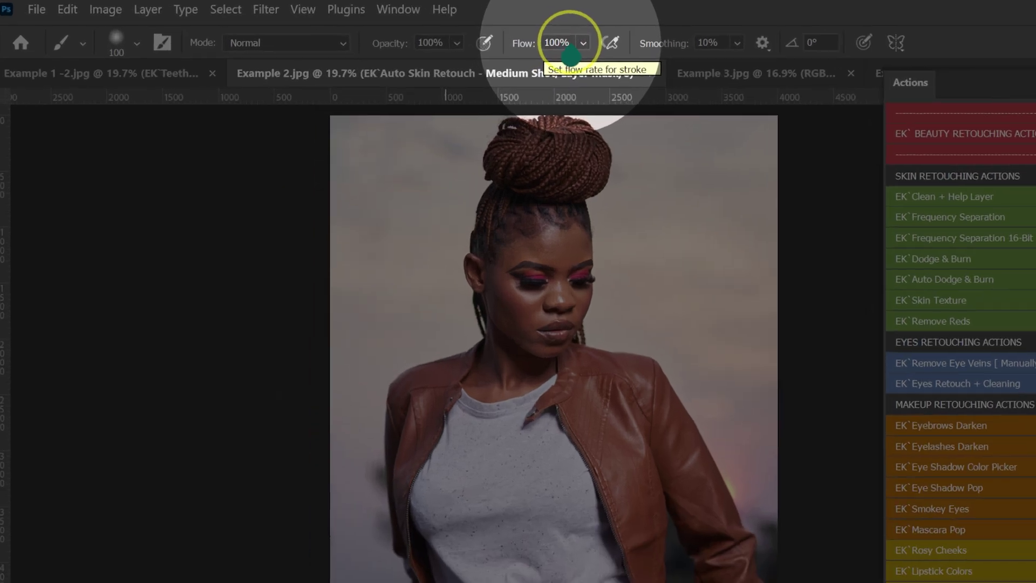
Step: Set the brush flow to 20%
click(390, 35)
text(20)
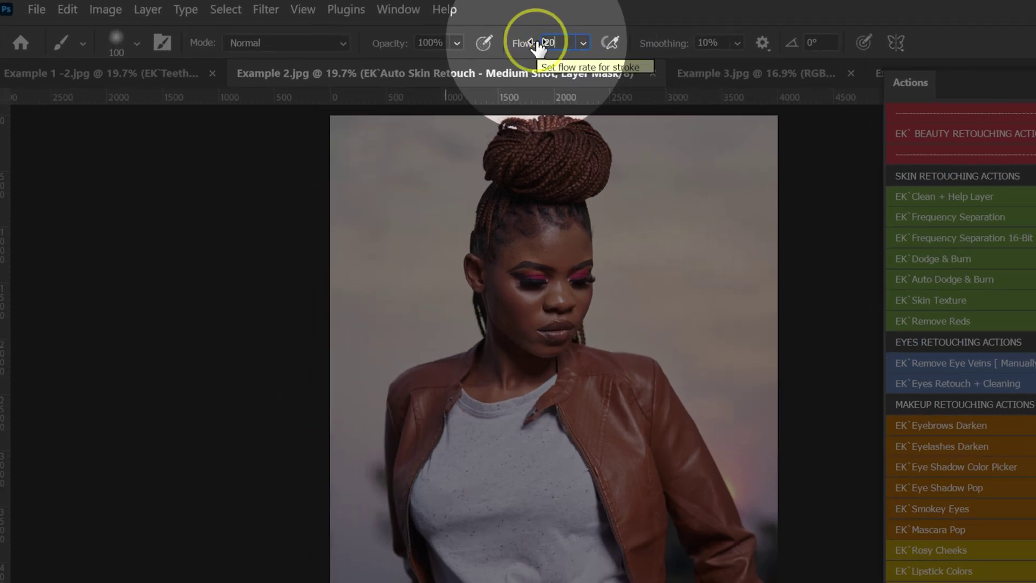
key(Return)
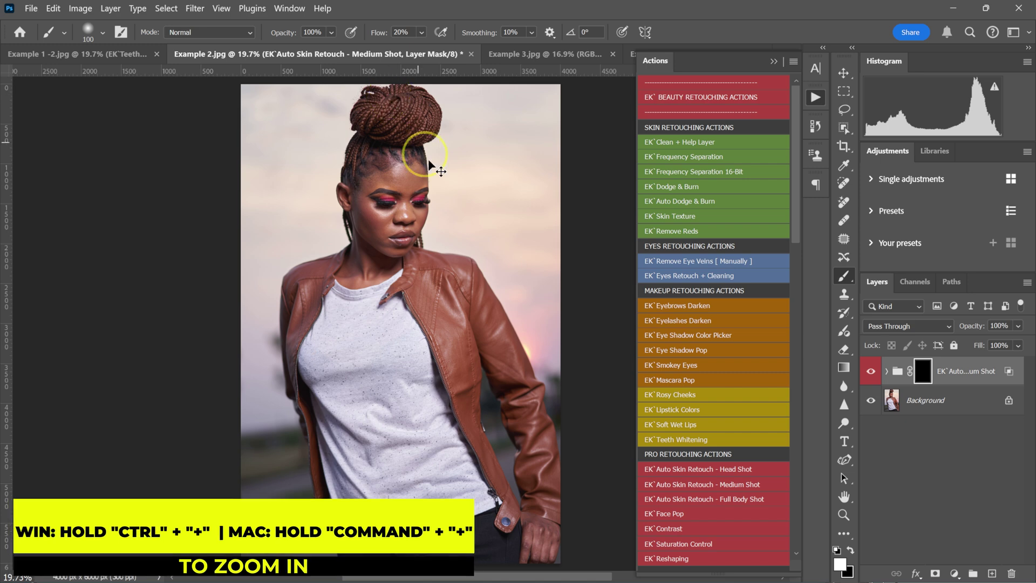
Step: Paint white on the Auto Skin Retouch - Medium Shot mask over the face and neck, using brush sizes from 150 to 250 px
key(ctrl+plus)
key(ctrl+plus)
key(ctrl+plus)
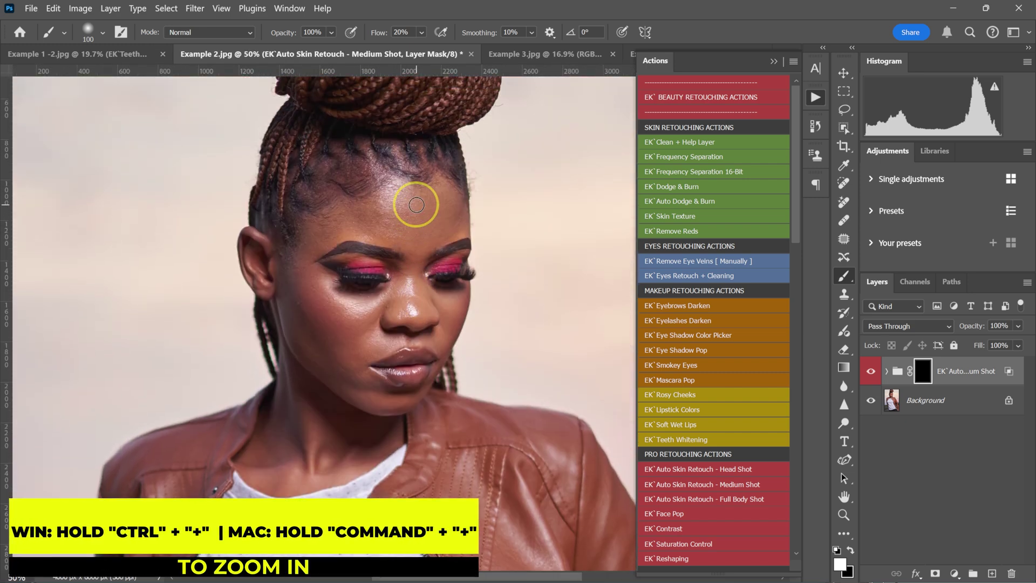
key(bracketright)
key(bracketright)
key(bracketright)
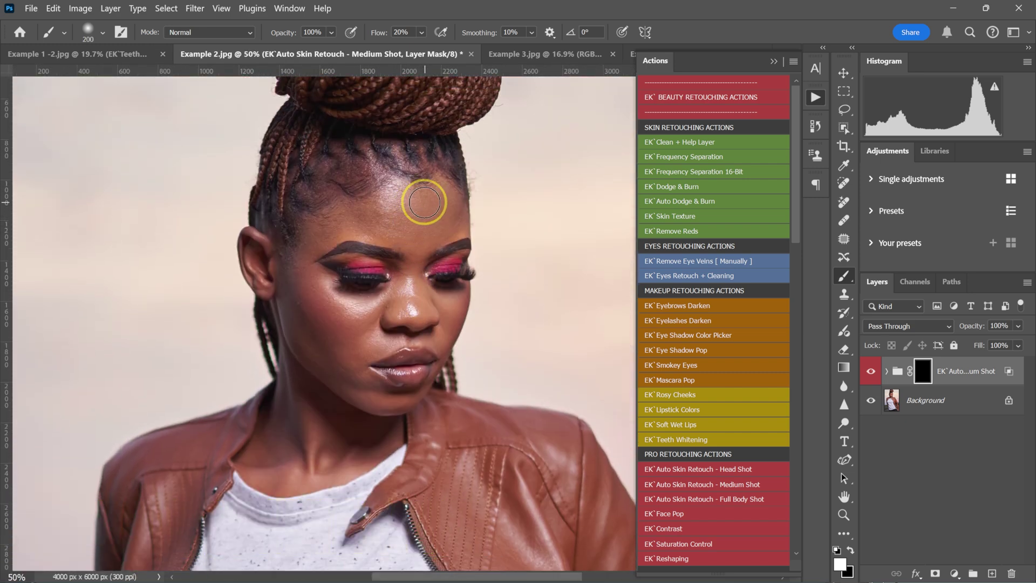
mouse_move(338, 307)
mouse_down()
mouse_move(352, 335)
mouse_move(324, 358)
mouse_up()
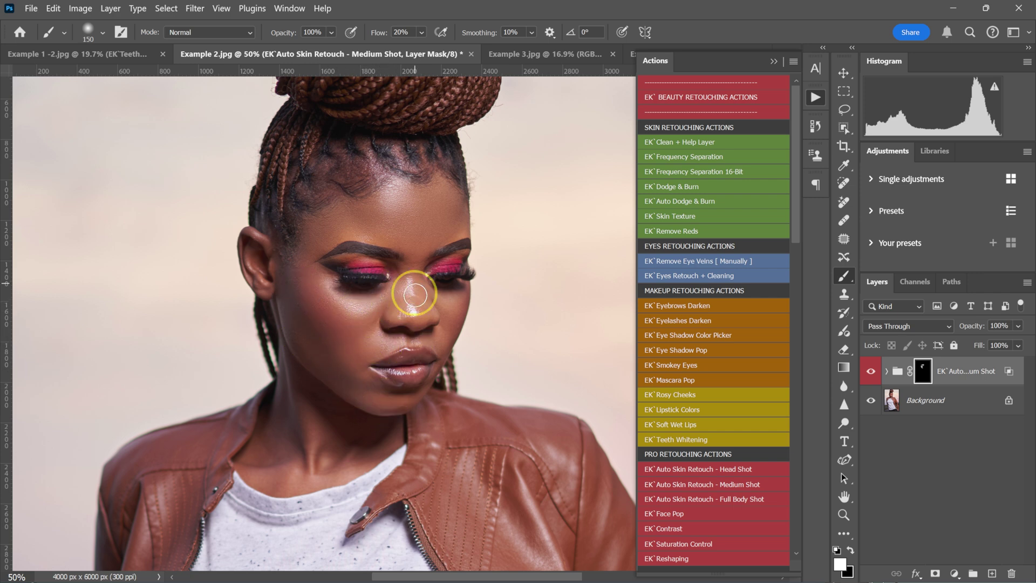
key(bracketleft)
key(bracketleft)
scroll(350, 385, down, 3)
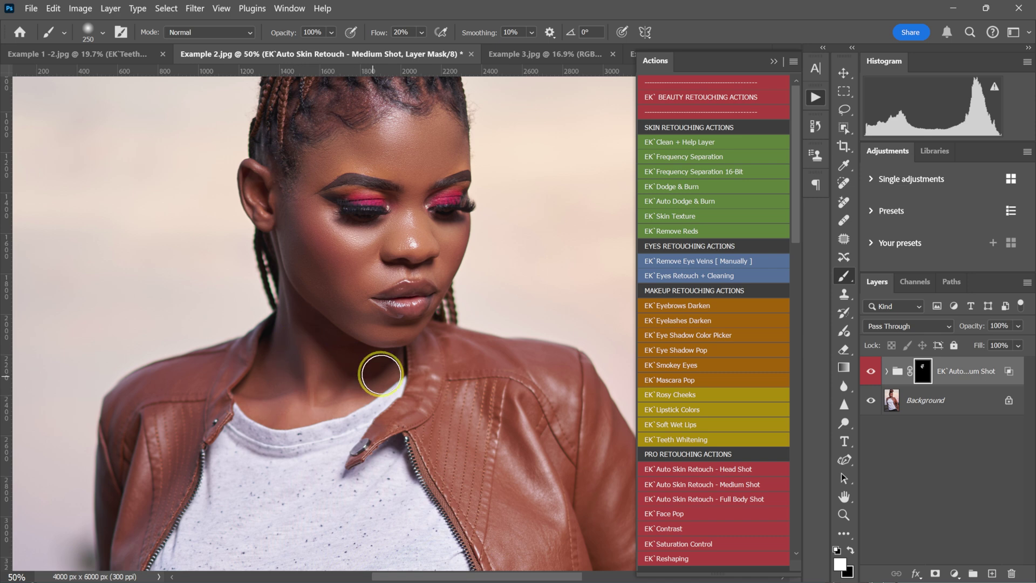
scroll(331, 362, down, 2)
Step: Paint white on the Auto Skin Retouch - Medium Shot mask over the hand below the jacket sleeve, reducing the brush to 100 px
scroll(332, 366, down, 5)
scroll(594, 394, right, 3)
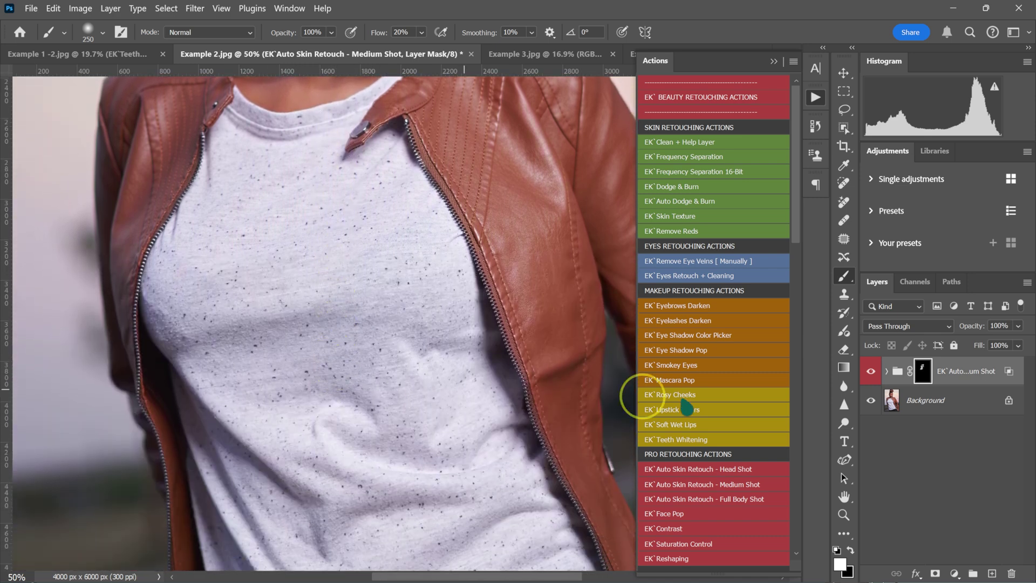
click(523, 436)
scroll(518, 432, down, 7)
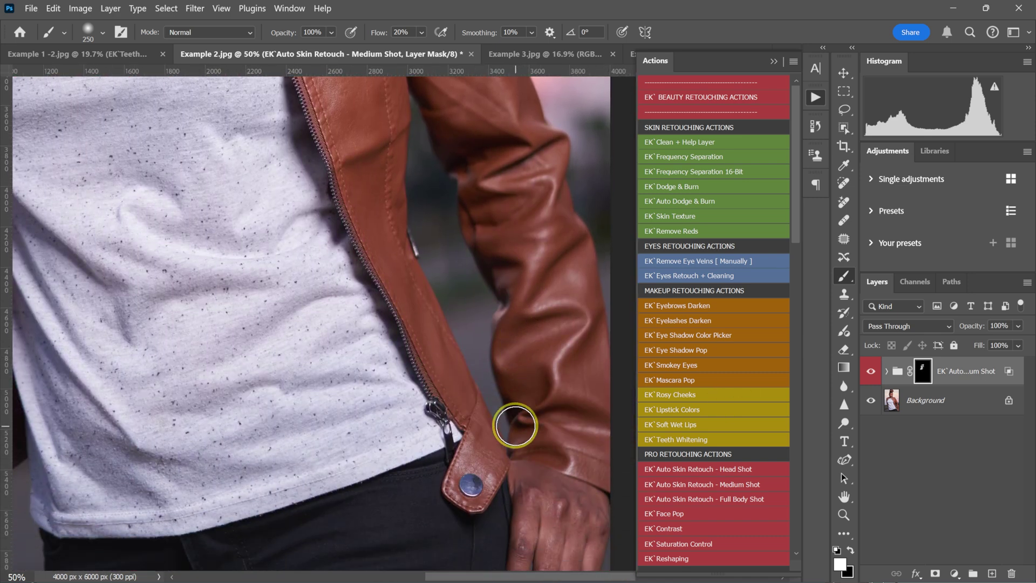
key(bracketleft)
key(bracketleft)
key(bracketleft)
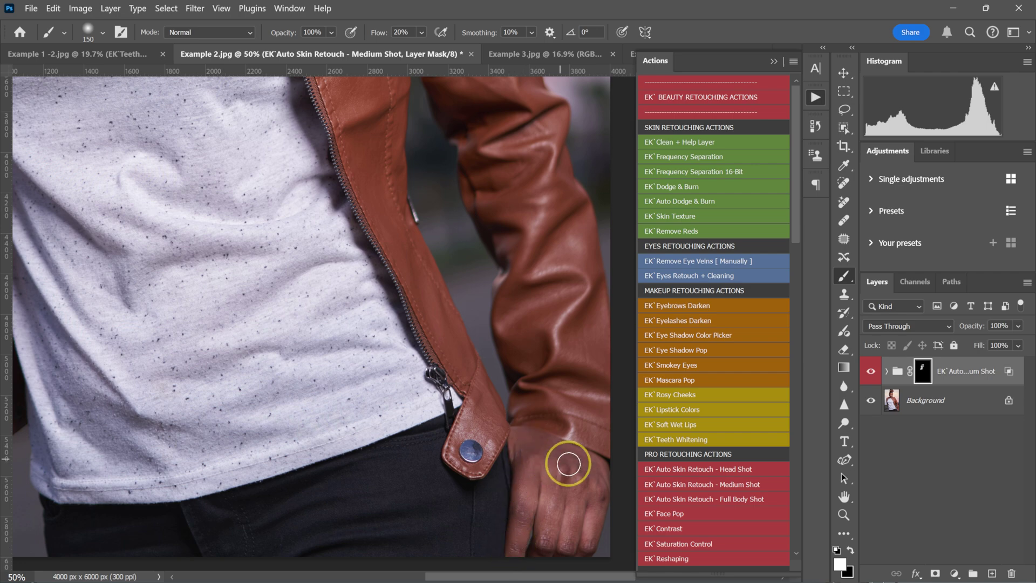
key(bracketleft)
key(bracketleft)
click(533, 456)
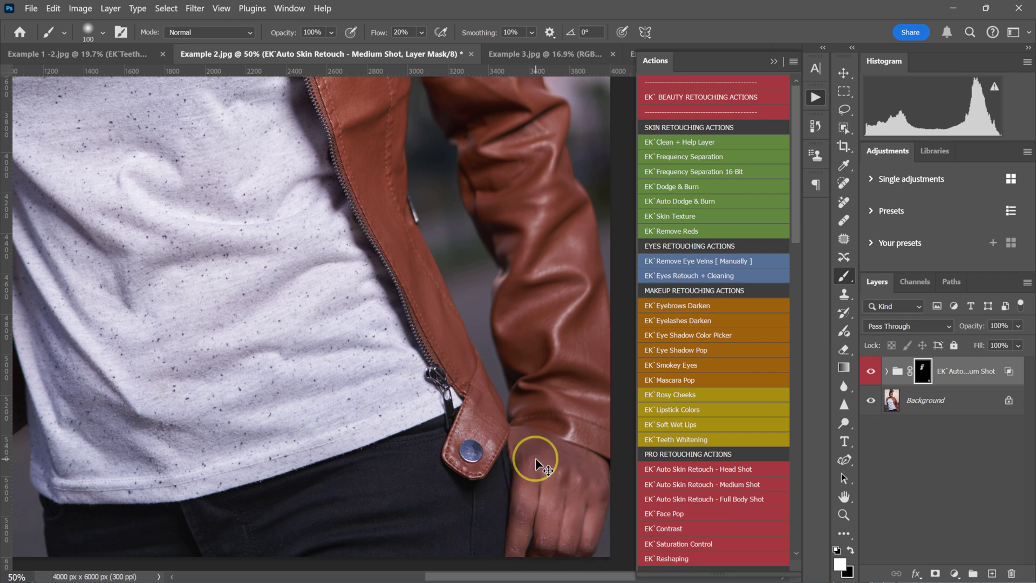
Step: Compare the whole photo with and without the skin retouch by toggling the Medium Shot group's visibility
key(ctrl+0)
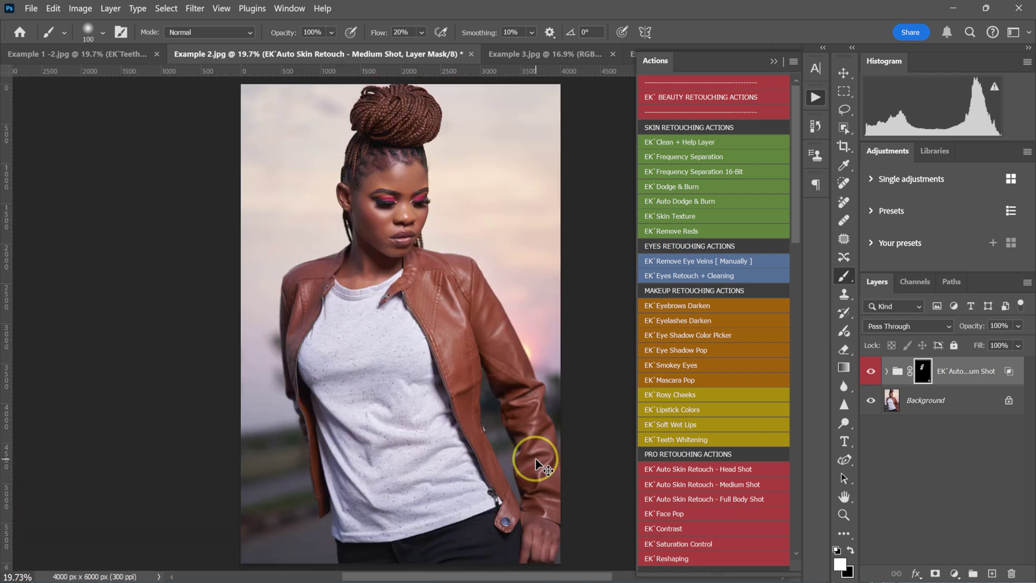
click(871, 372)
click(871, 373)
click(871, 372)
click(871, 372)
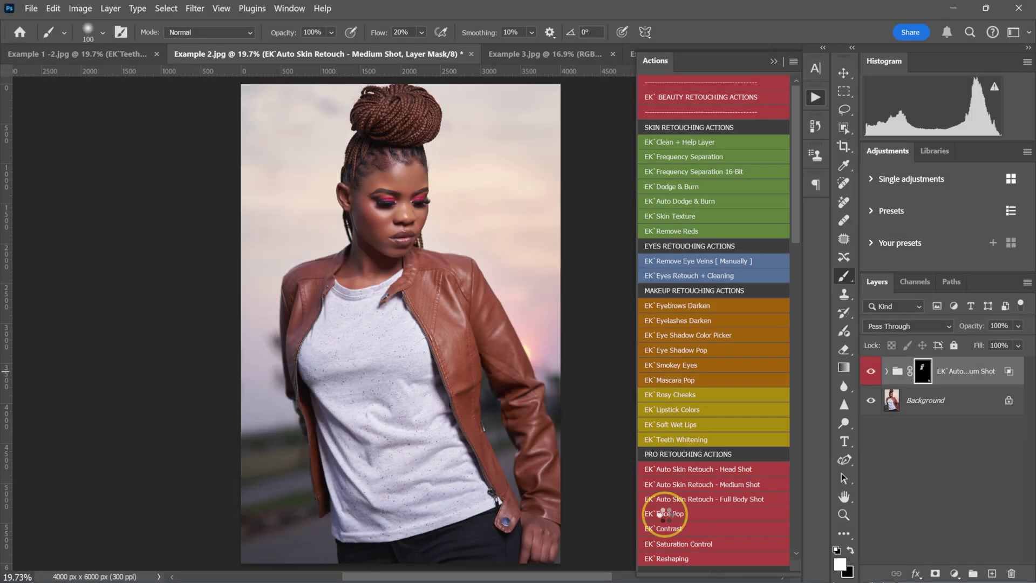
Step: Run the EK`Face Pop action and check its effect by toggling the new group's visibility
click(664, 514)
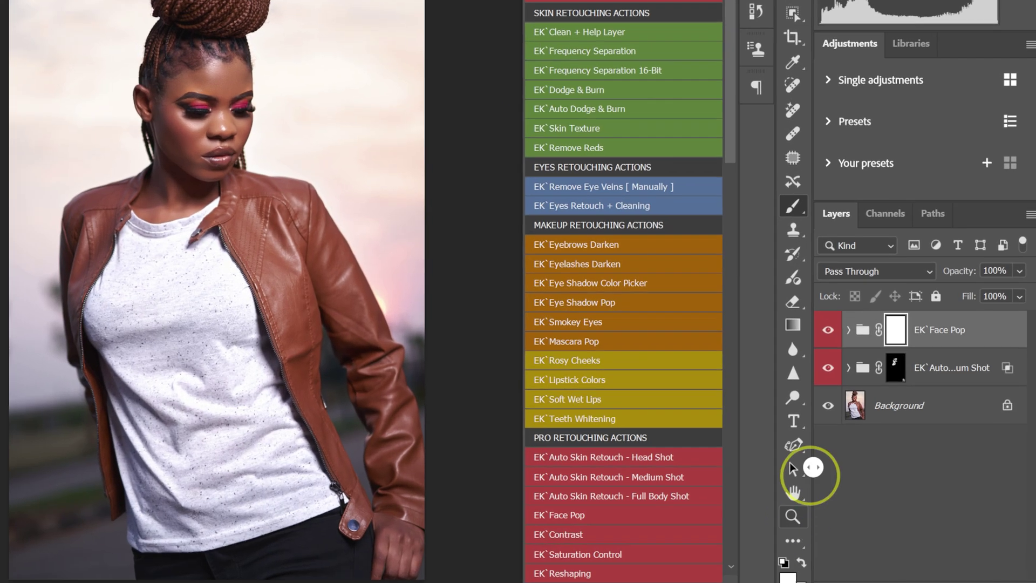
click(871, 371)
click(823, 332)
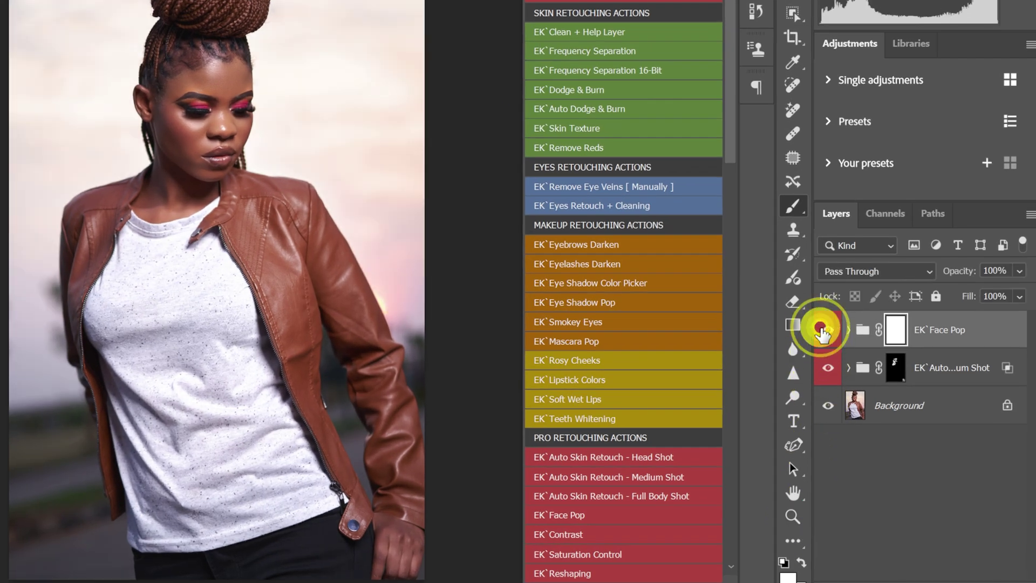
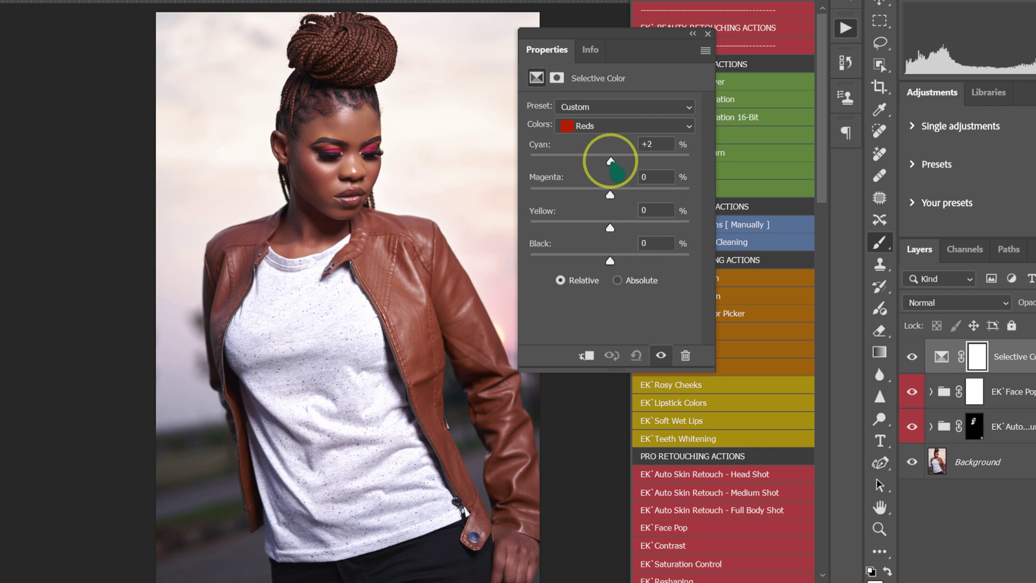
Step: Set the Reds in the Selective Color adjustment to Cyan +5% and Yellow +5%
drag(610, 161, 614, 162)
click(610, 228)
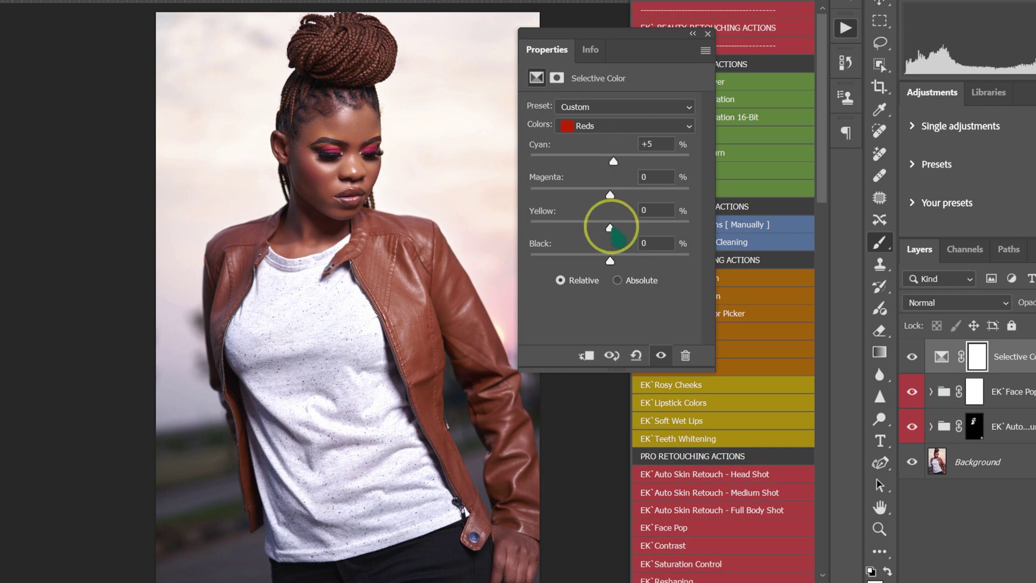
drag(610, 227, 613, 227)
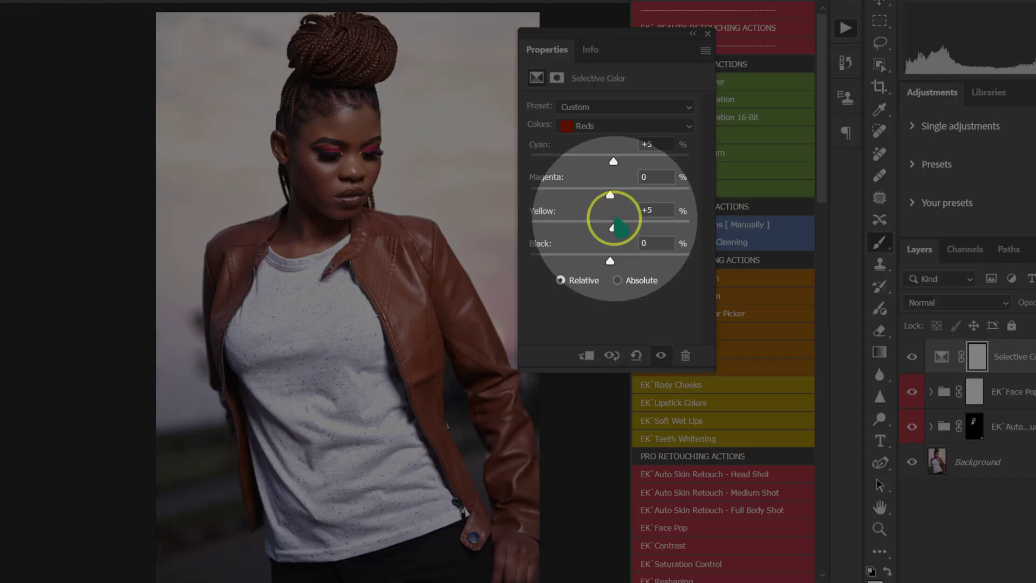
Step: Set the Cyan of the Yellows in the Selective Color adjustment to -6%
click(588, 126)
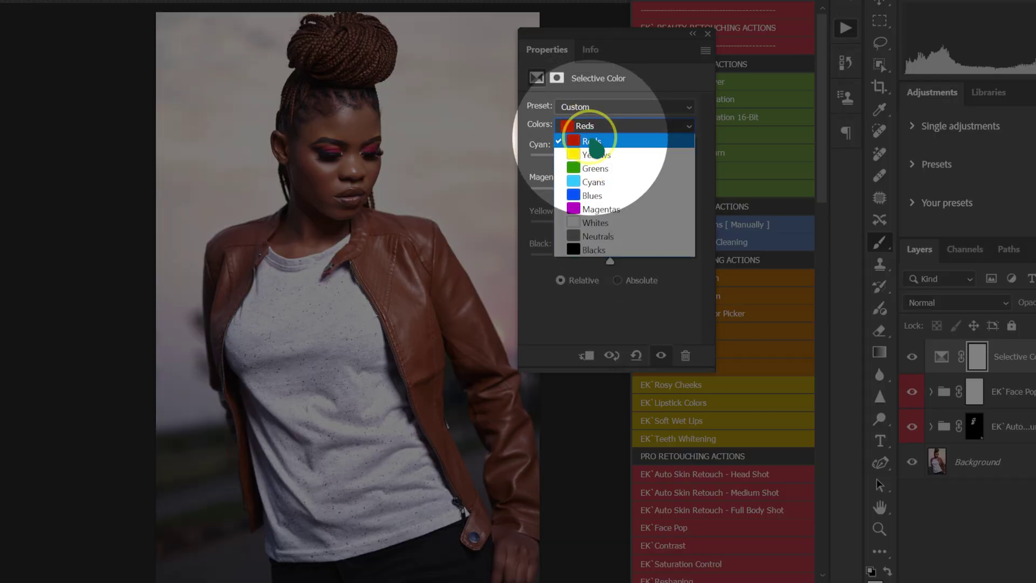
click(593, 154)
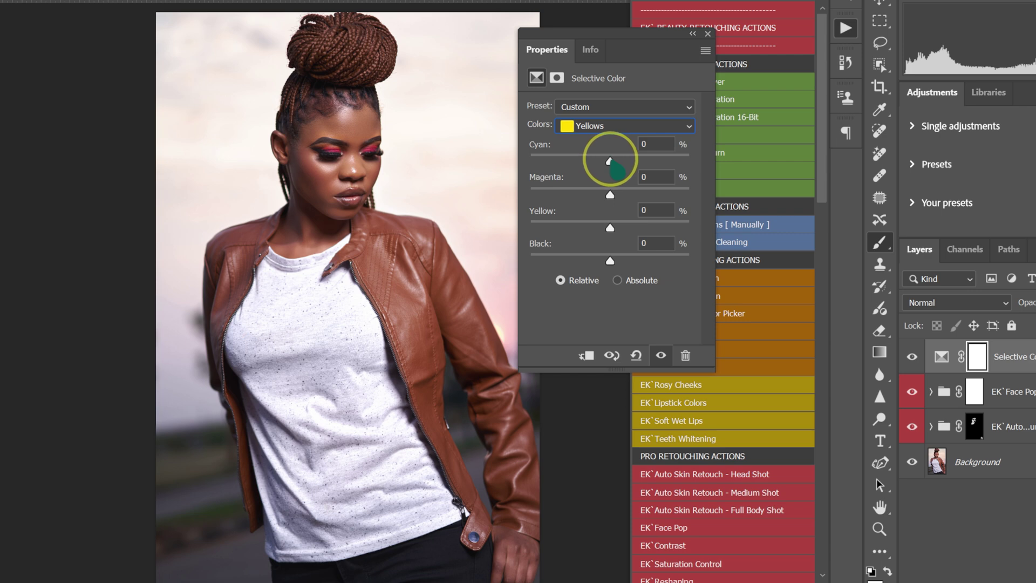
drag(609, 161, 604, 161)
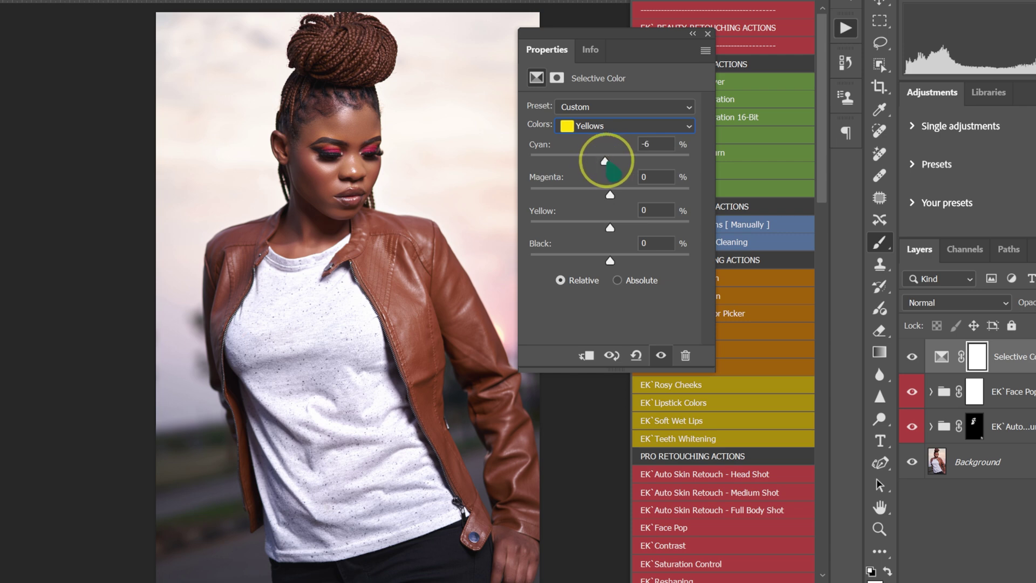
Step: Set the Blues in the Selective Color adjustment to Cyan +5%, Magenta -10% and Yellow +20%
click(599, 127)
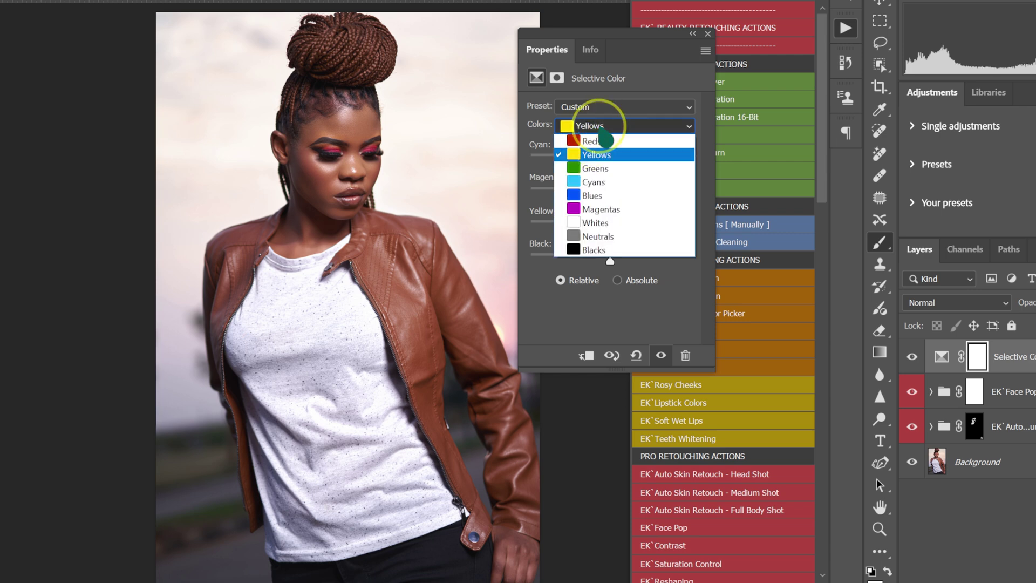
click(599, 196)
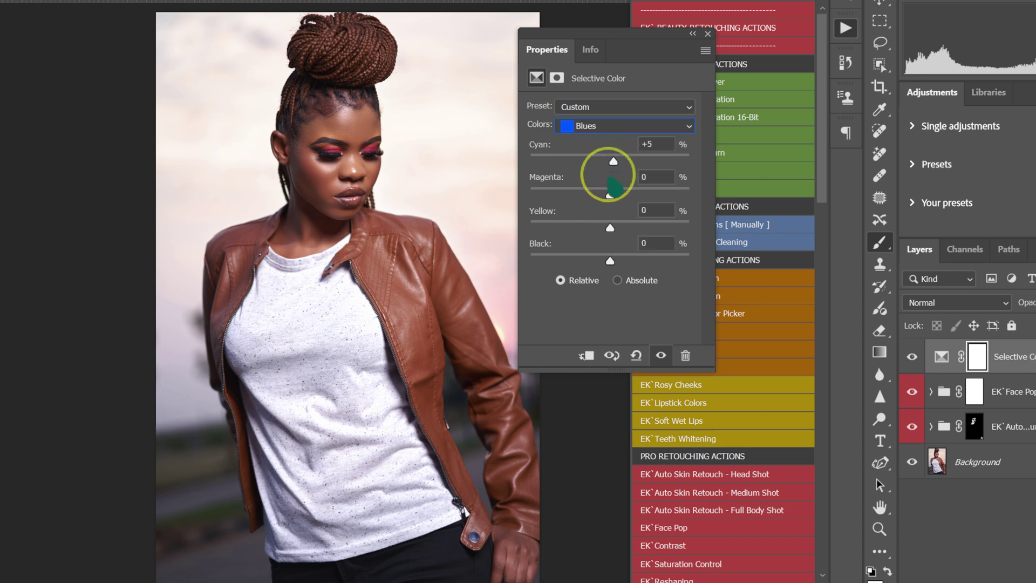
drag(608, 194, 604, 194)
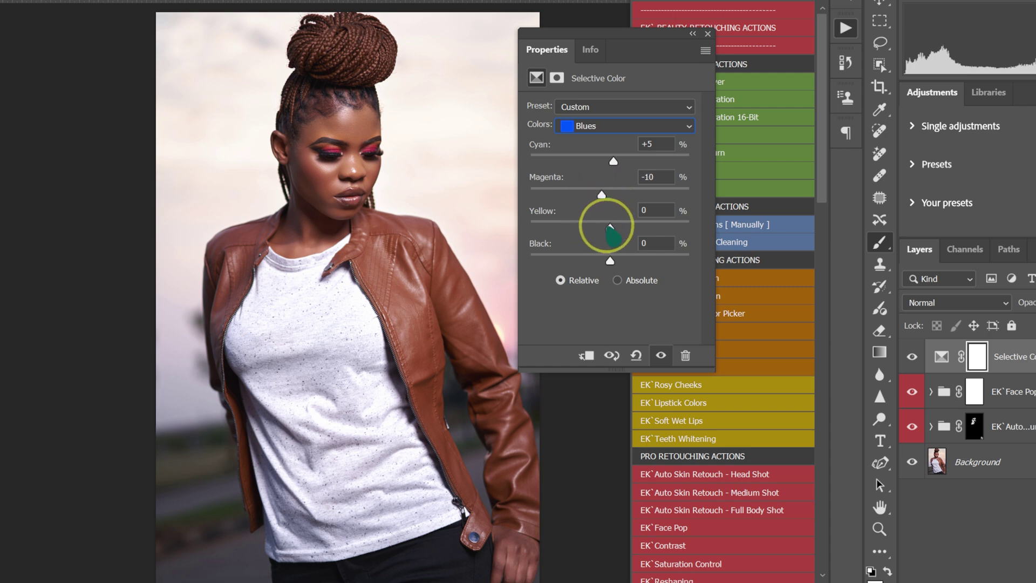
drag(609, 227, 625, 227)
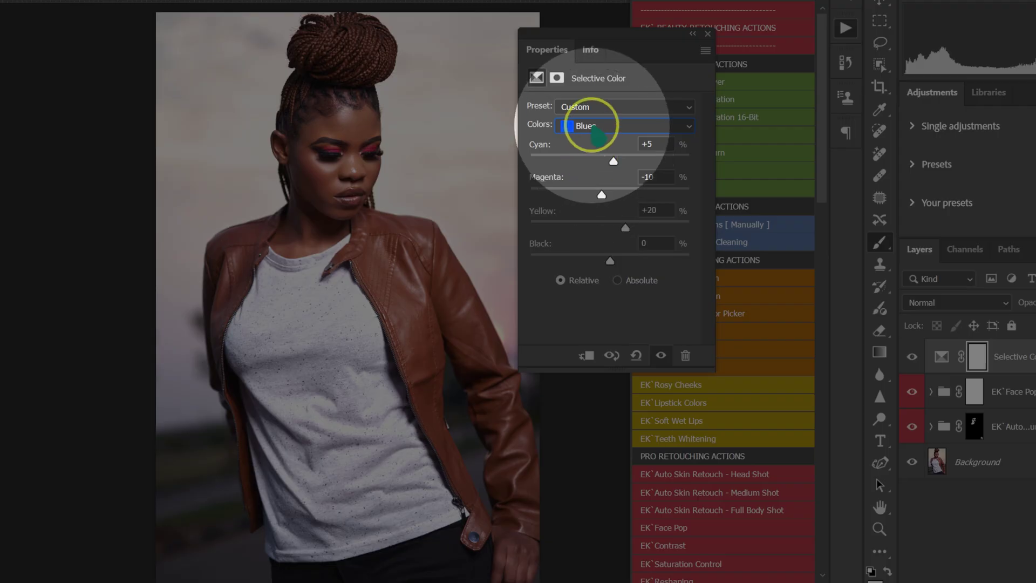
Step: Set the Neutrals in the Selective Color adjustment to Cyan +5%, Magenta -1%, Yellow -2% and Black +2%
click(592, 126)
click(606, 241)
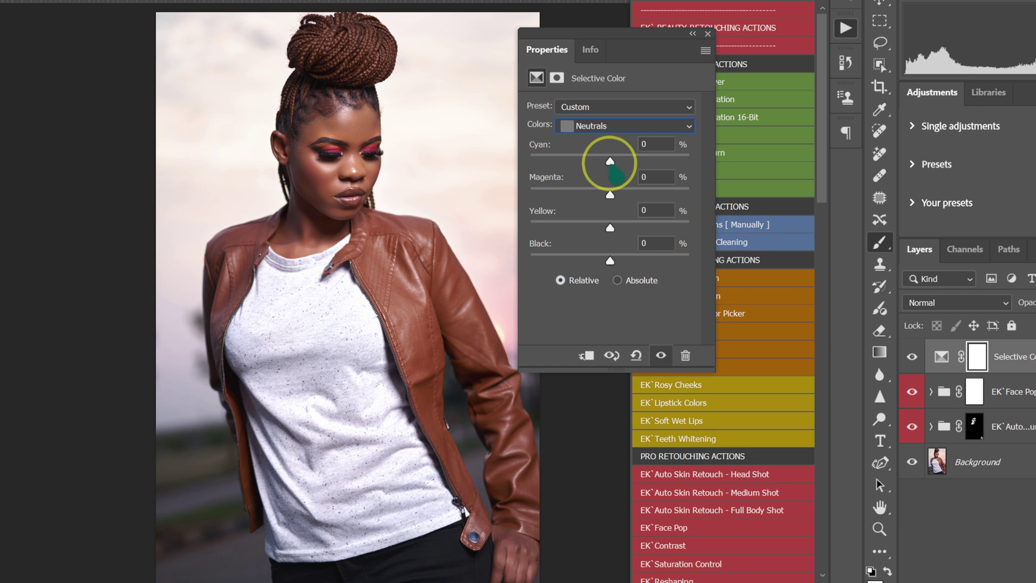
drag(610, 162, 614, 162)
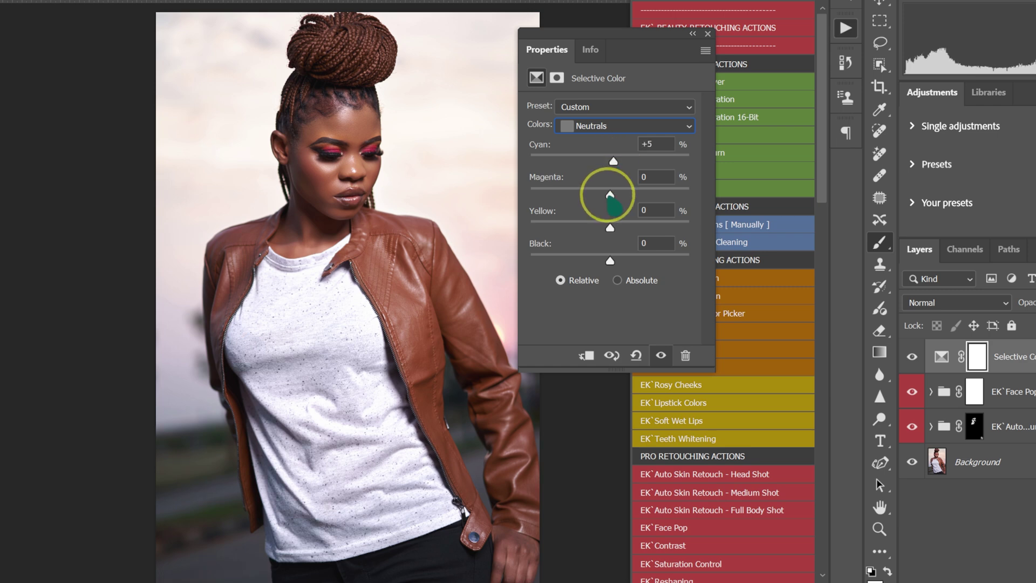
drag(607, 195, 610, 196)
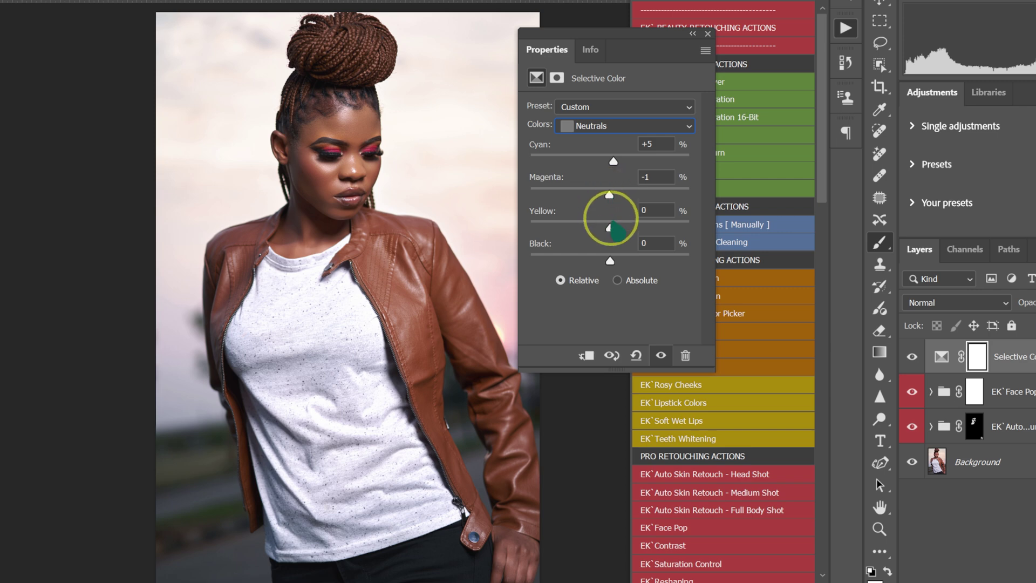
drag(609, 228, 611, 261)
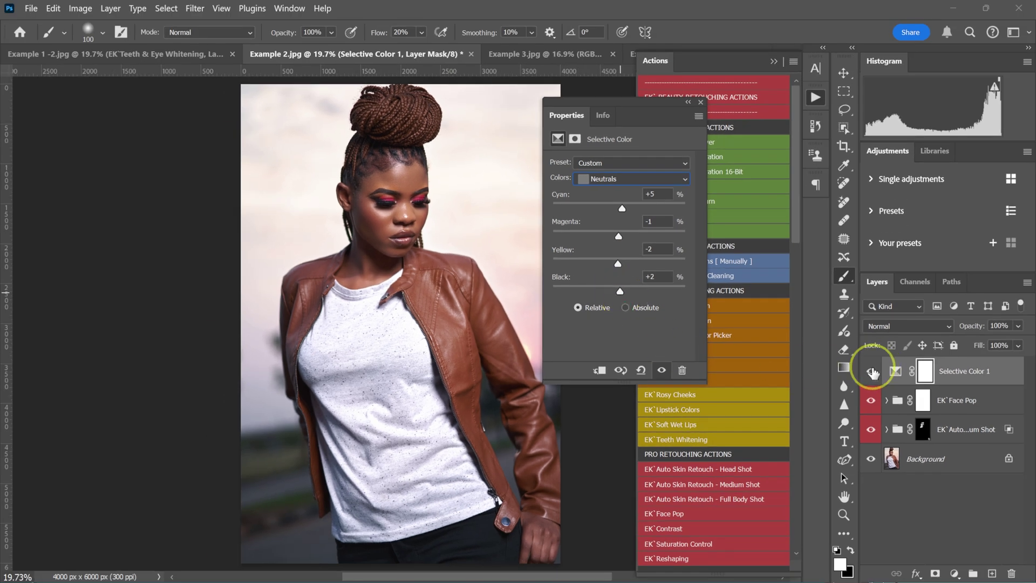
Step: Compare the image with and without the Selective Color 1 layer by toggling its visibility
click(870, 370)
click(871, 371)
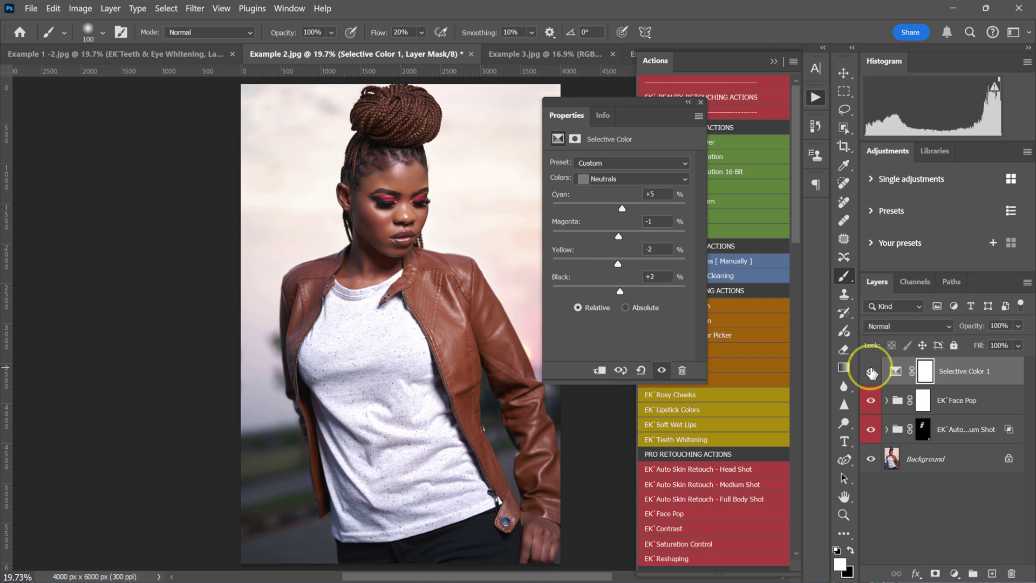
click(871, 370)
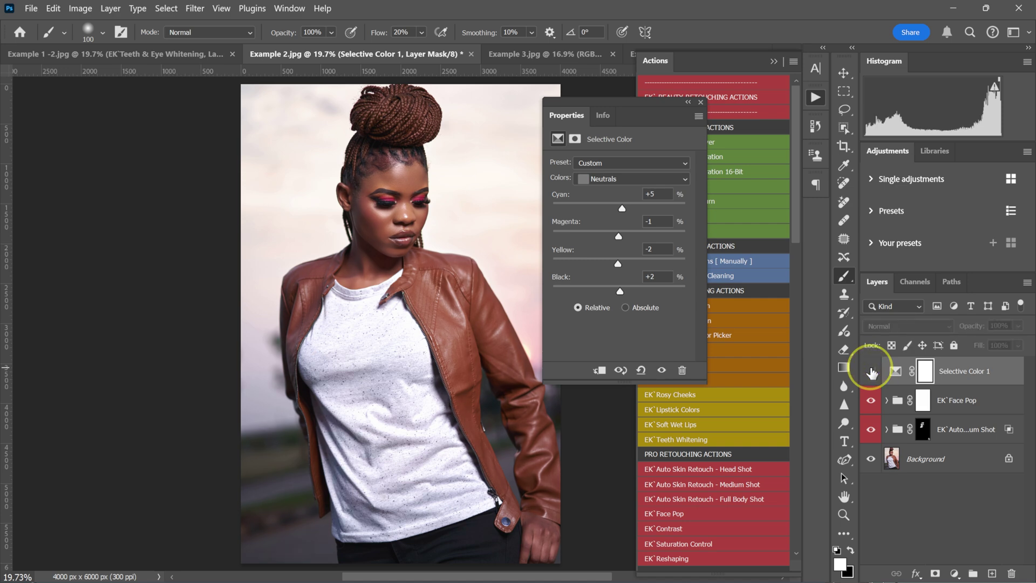
click(871, 371)
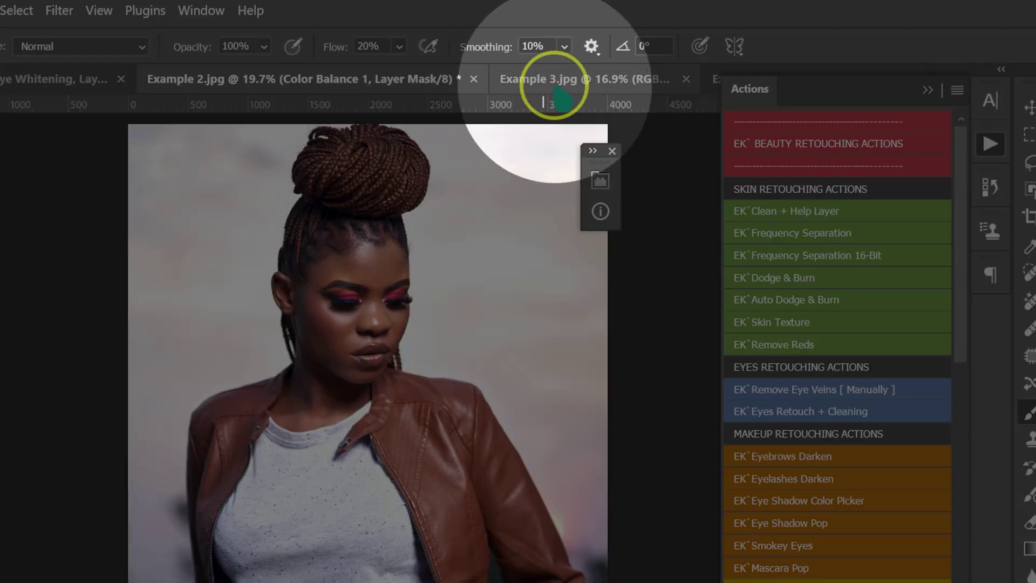
Step: Switch to Example 3.jpg, clear away the collapsed floating panel and run the EK`Auto Skin Retouch - Full Body Shot action
click(539, 54)
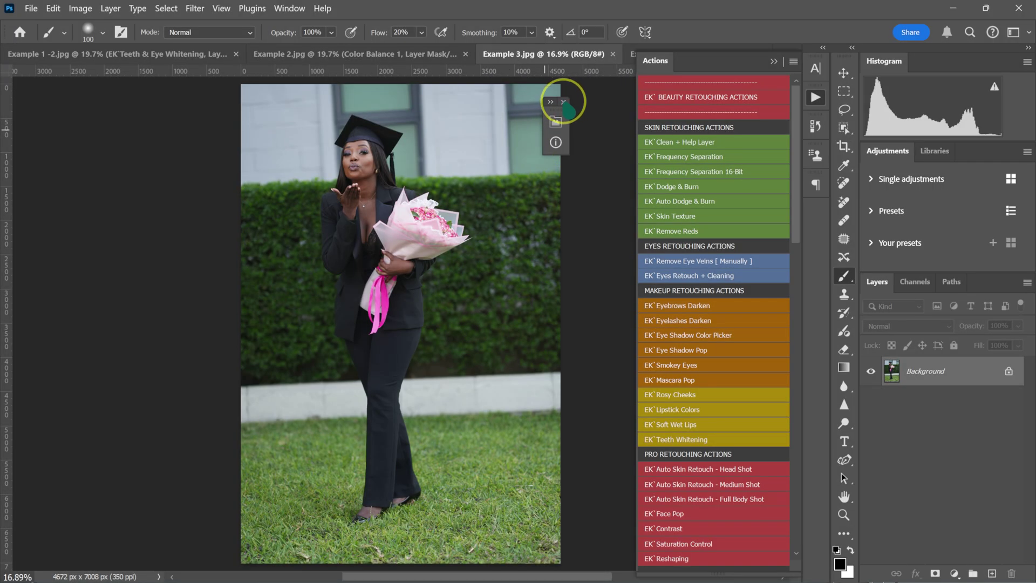
click(563, 102)
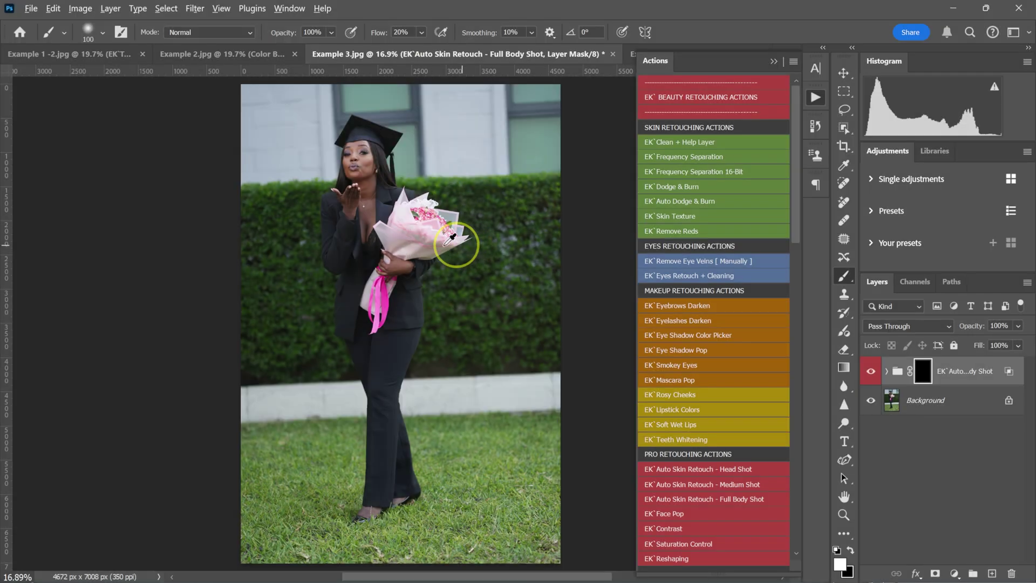
Step: Paint white on the Auto Skin Retouch group's mask over the woman's face and raised hand with an 80 px brush
key(ctrl+plus)
key(ctrl+plus)
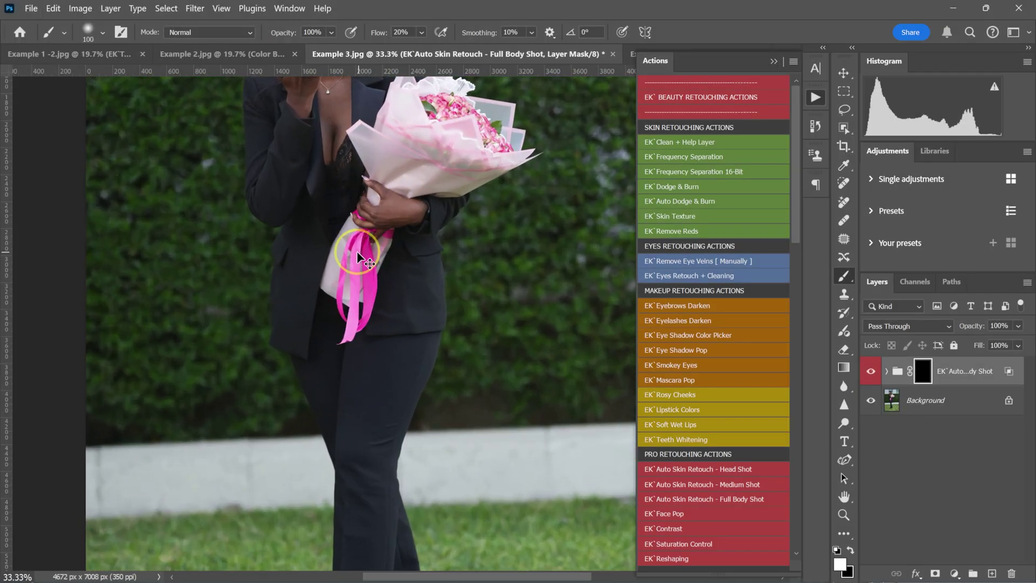
scroll(358, 259, up, 5)
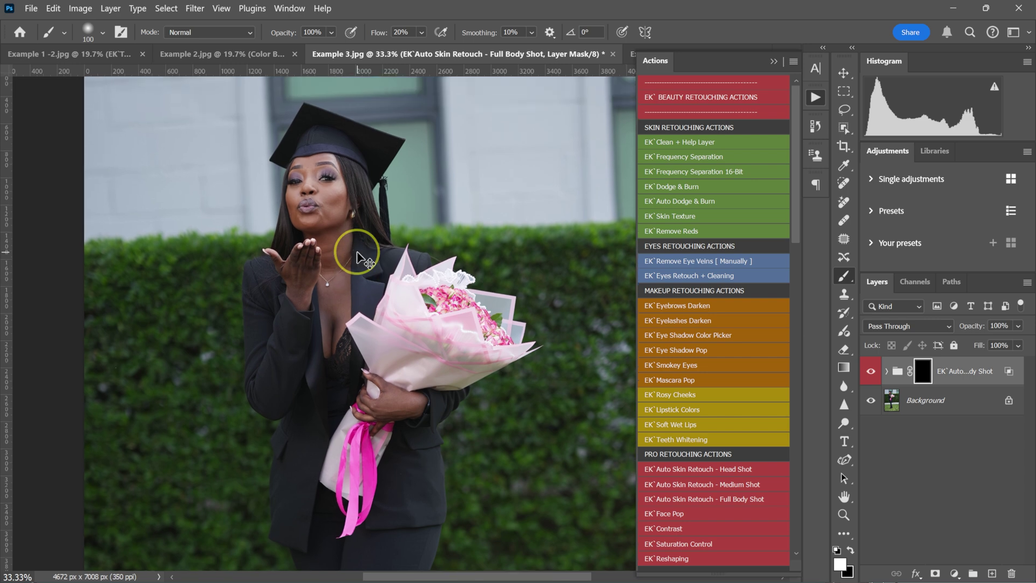
key(ctrl+plus)
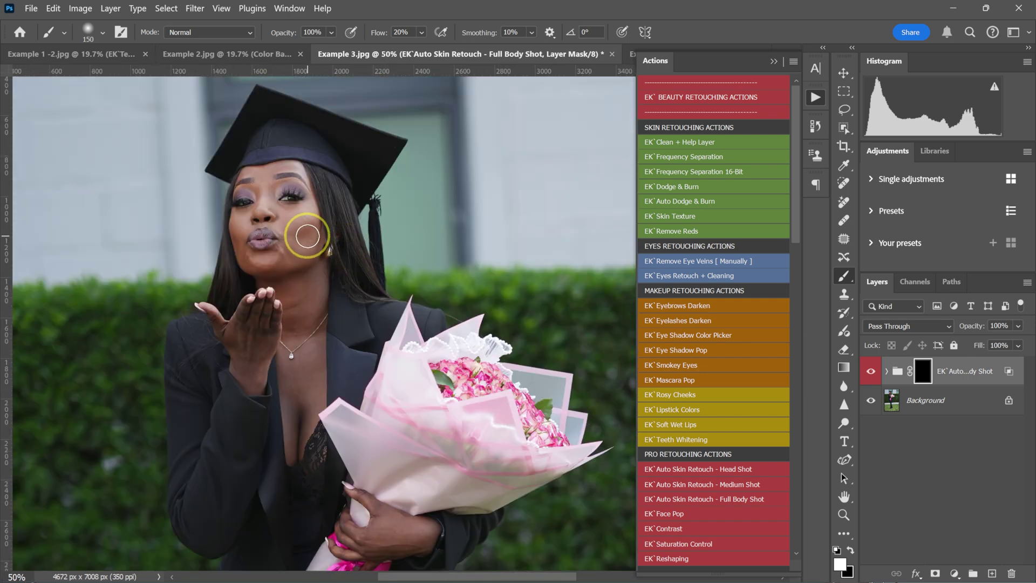
key(ctrl+plus)
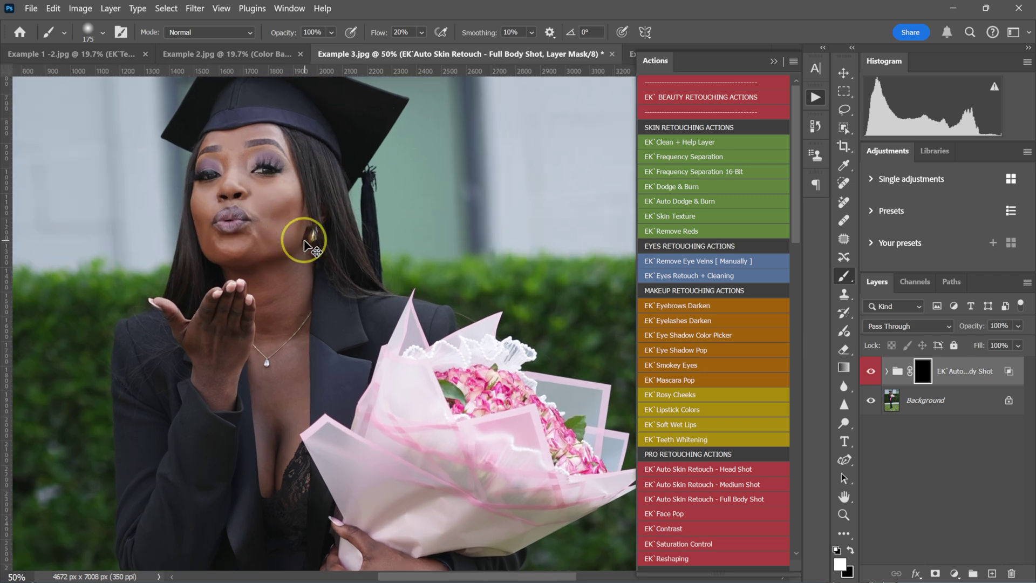
key(bracketleft)
key(bracketleft)
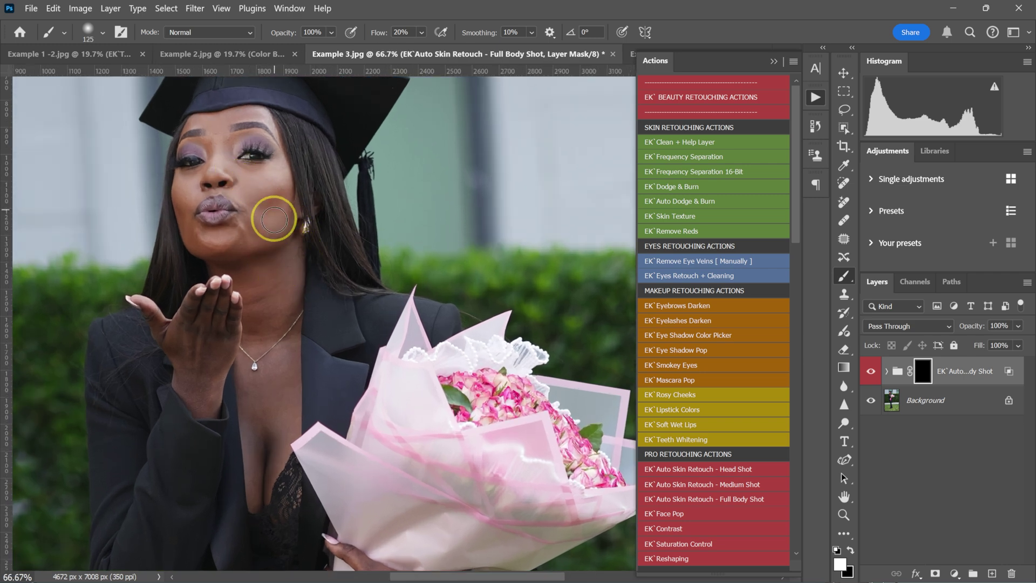
key(bracketleft)
key(bracketleft)
key(bracketleft)
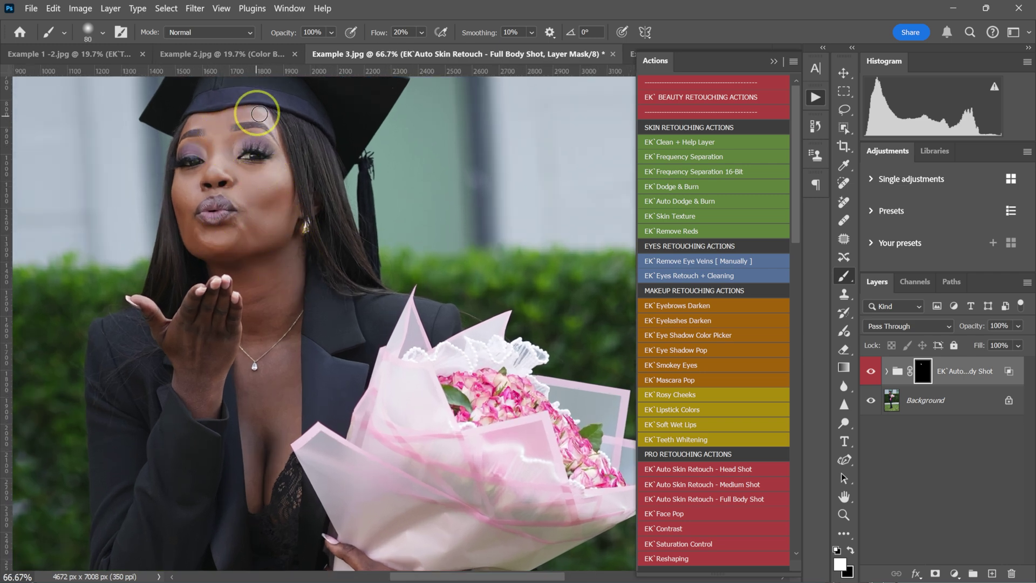
mouse_move(254, 108)
mouse_down()
mouse_move(189, 122)
mouse_move(275, 137)
mouse_move(230, 145)
mouse_move(185, 202)
mouse_move(179, 189)
mouse_move(197, 243)
mouse_move(290, 219)
mouse_move(280, 179)
mouse_move(236, 196)
mouse_move(232, 246)
mouse_move(273, 201)
mouse_move(276, 166)
mouse_move(285, 206)
mouse_move(228, 155)
mouse_move(186, 185)
mouse_move(189, 222)
mouse_move(206, 247)
mouse_move(289, 283)
mouse_move(267, 316)
mouse_move(271, 278)
mouse_move(291, 260)
mouse_move(293, 393)
mouse_move(280, 382)
mouse_move(283, 366)
mouse_move(256, 389)
mouse_move(282, 420)
mouse_move(273, 474)
mouse_move(249, 485)
mouse_move(279, 359)
mouse_move(254, 344)
mouse_move(270, 408)
mouse_move(203, 388)
mouse_move(182, 345)
mouse_move(186, 357)
mouse_move(228, 334)
mouse_move(213, 393)
mouse_up()
Step: Adjust the brush size and extend the skin retouch mask in white over the chest and the hand holding the bouquet
key(bracketright)
key(bracketright)
key(bracketright)
key(bracketright)
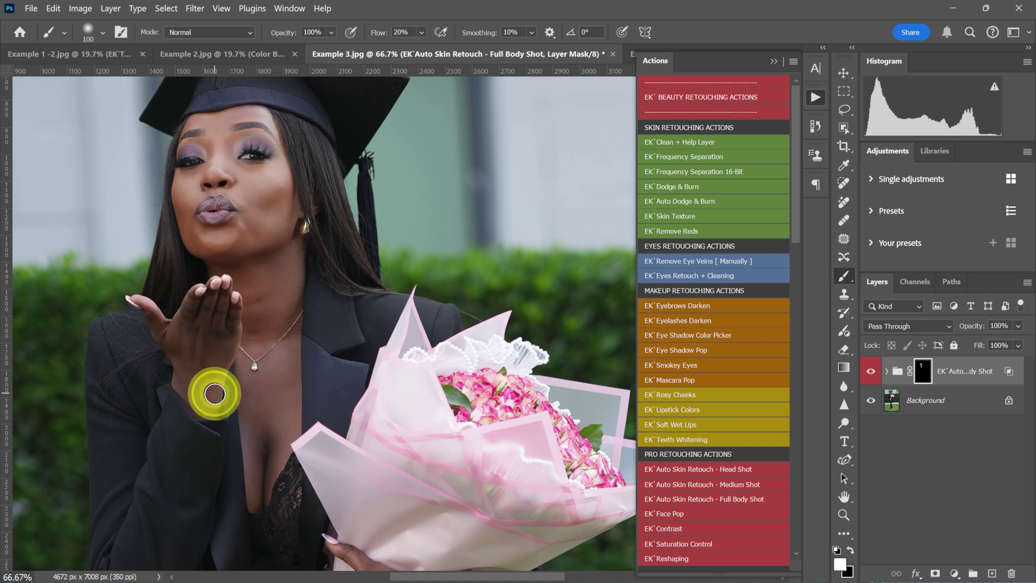
scroll(212, 394, down, 1)
key(bracketright)
key(bracketleft)
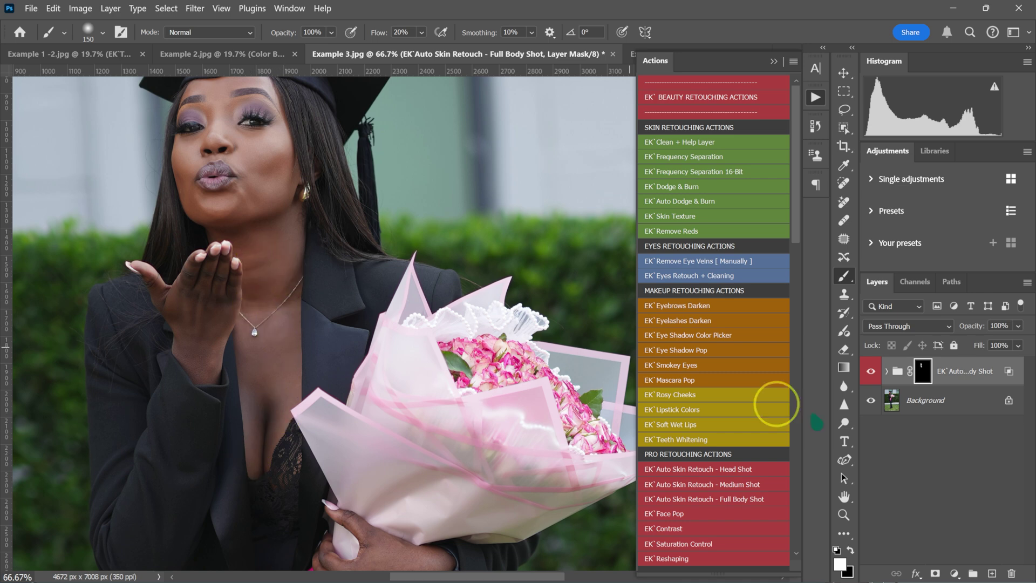
scroll(371, 474, down, 3)
key(bracketleft)
key(bracketleft)
key(bracketleft)
key(bracketleft)
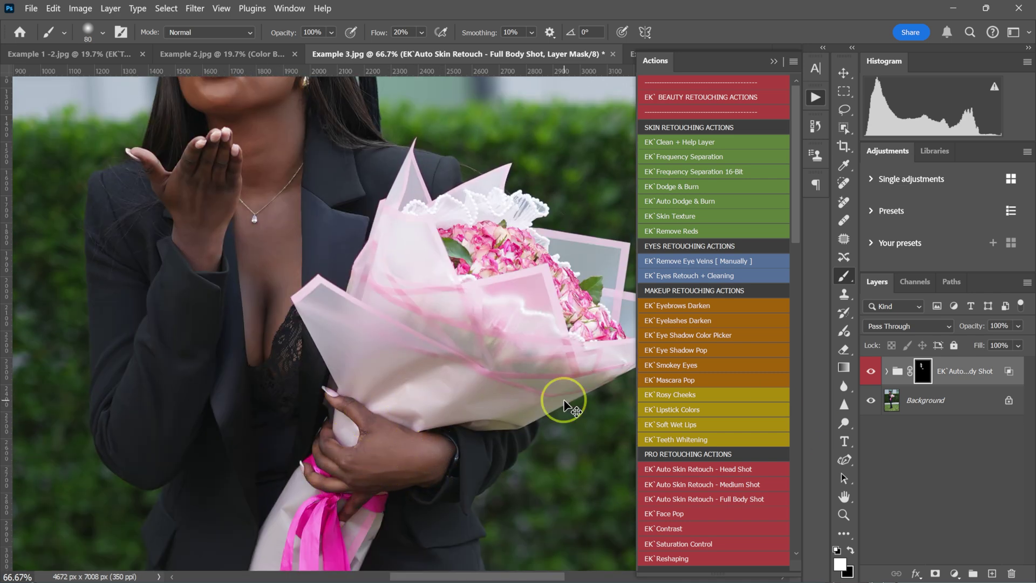
Step: Compare the skin before and after by toggling the Auto Skin Retouch group's visibility, on the whole photo and close up on the face
key(ctrl+0)
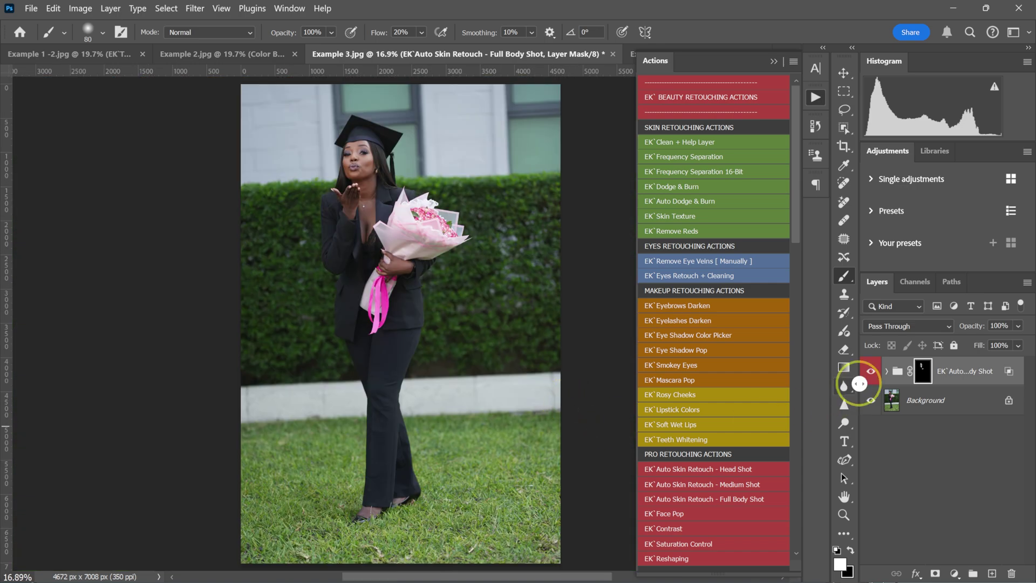
click(871, 371)
click(871, 372)
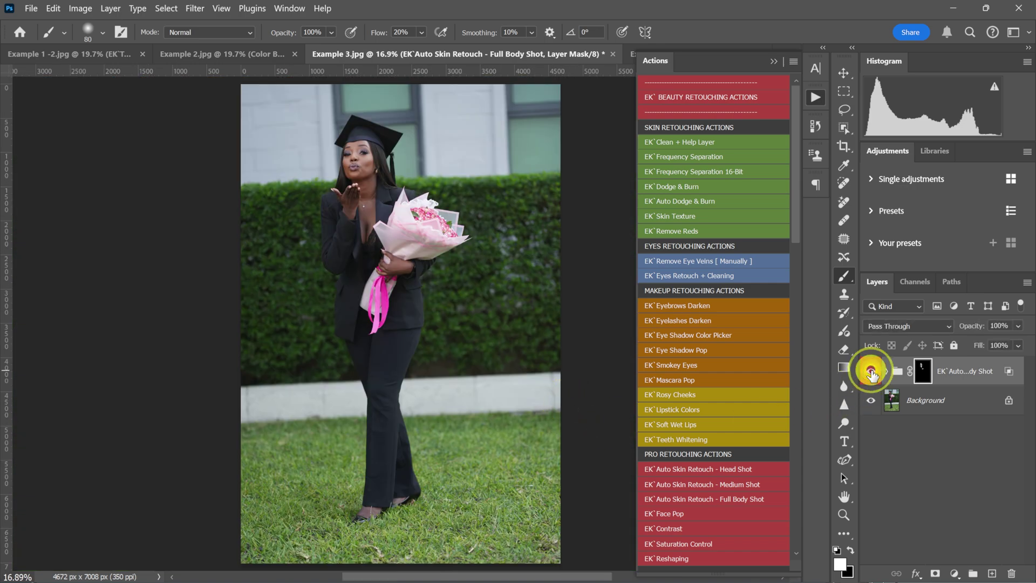
key(ctrl+plus)
key(ctrl+plus)
key(ctrl+plus)
scroll(502, 221, up, 4)
click(871, 372)
key(ctrl+plus)
key(ctrl+plus)
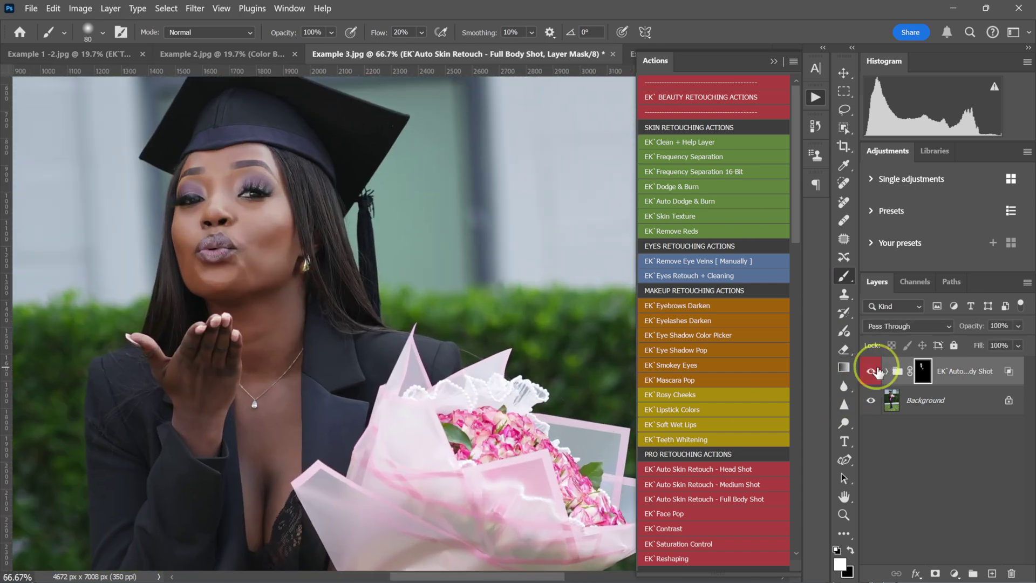
click(872, 371)
click(871, 371)
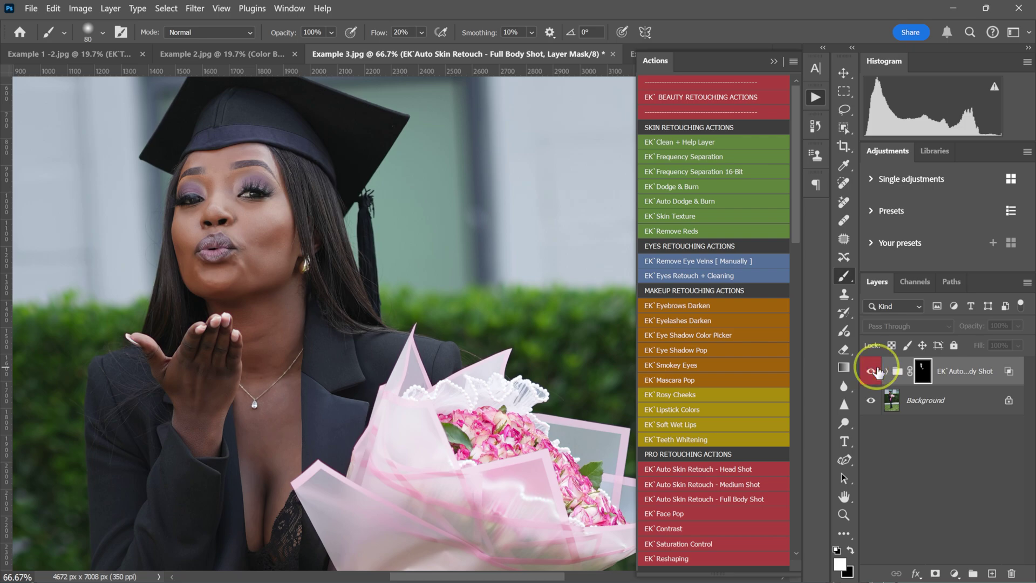
Step: Run the EK`Face Pop action on Example 3.jpg and compare the face with the new group hidden and shown
scroll(559, 443, left, 3)
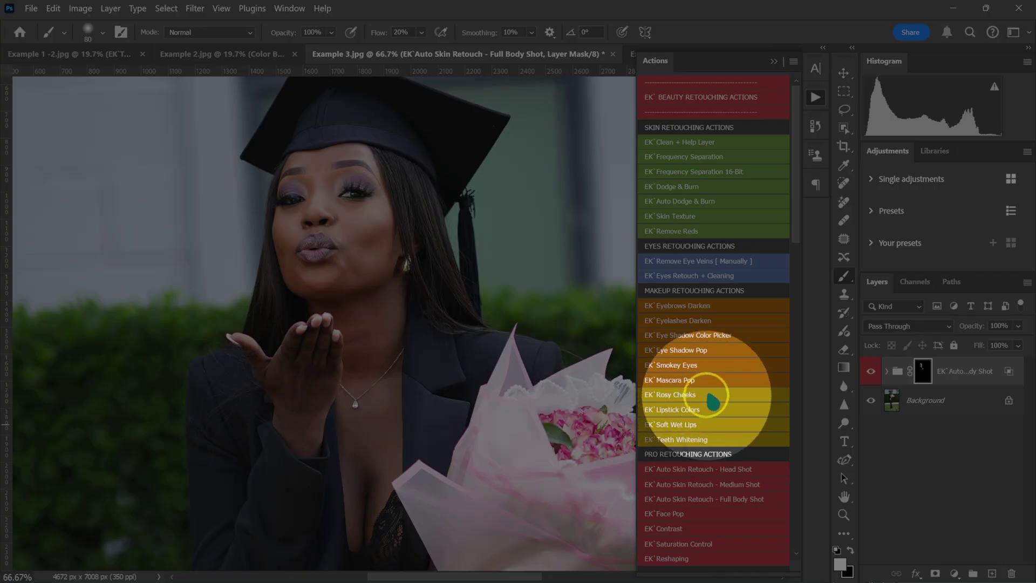
scroll(707, 442, down, 1)
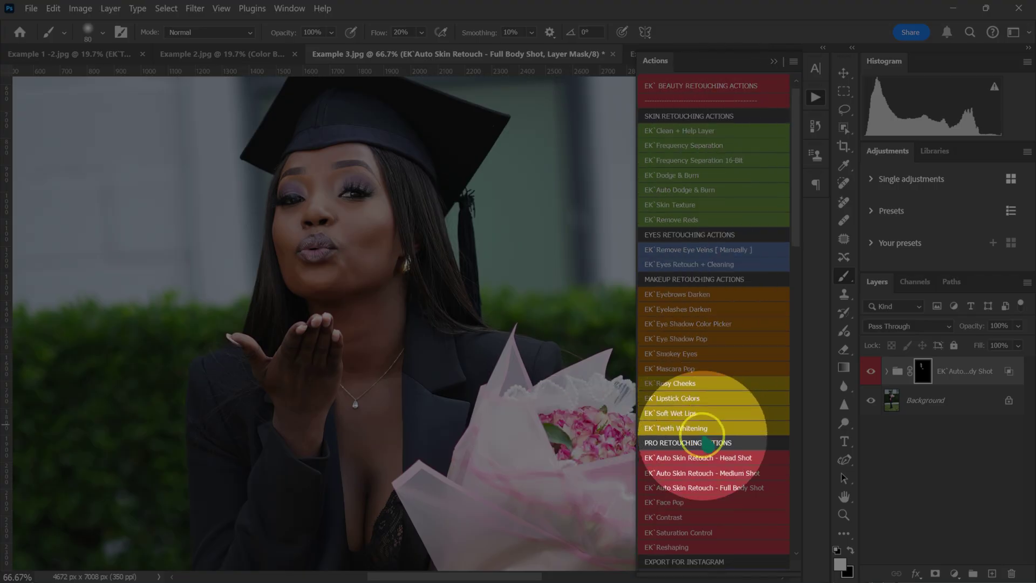
click(663, 502)
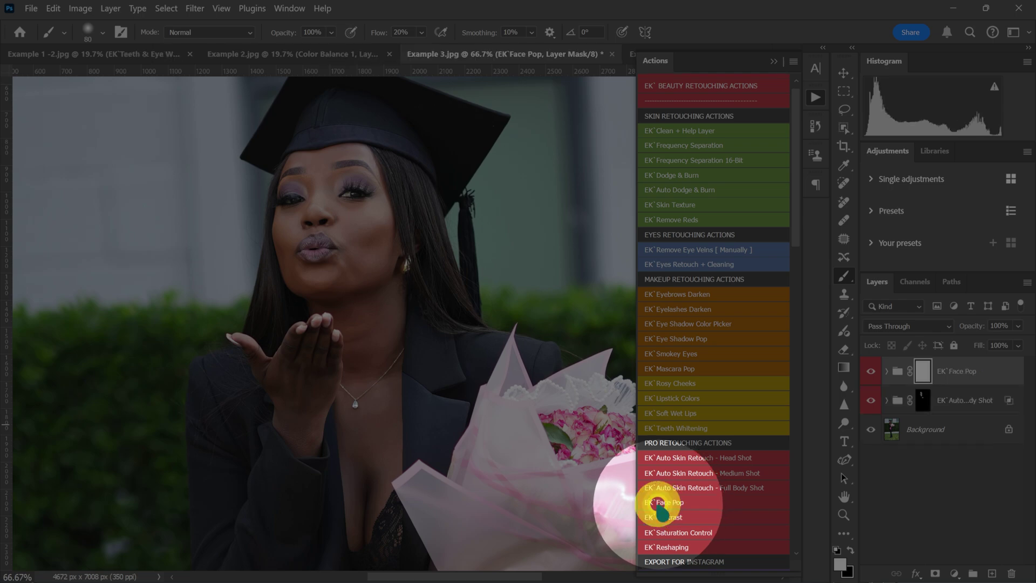
click(870, 371)
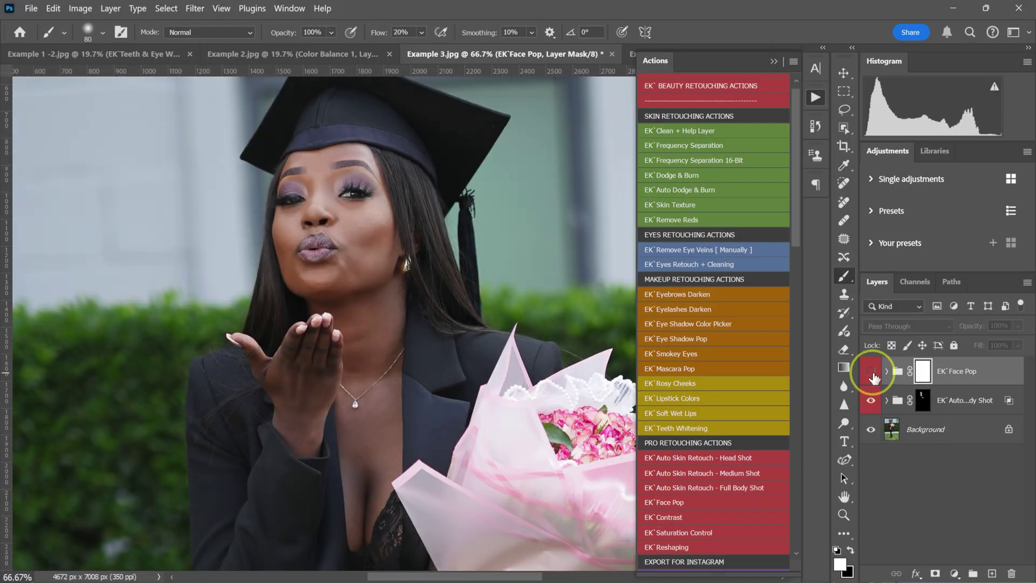
click(871, 371)
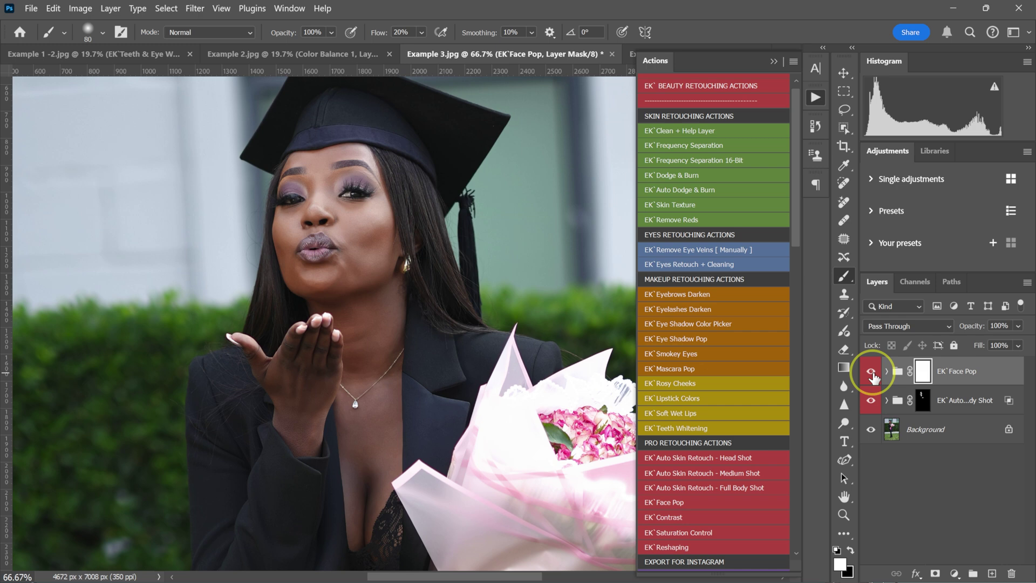
Step: Compare the EK`Face Pop effect on the whole photo and lower the group's opacity to 55%
key(ctrl+0)
click(870, 372)
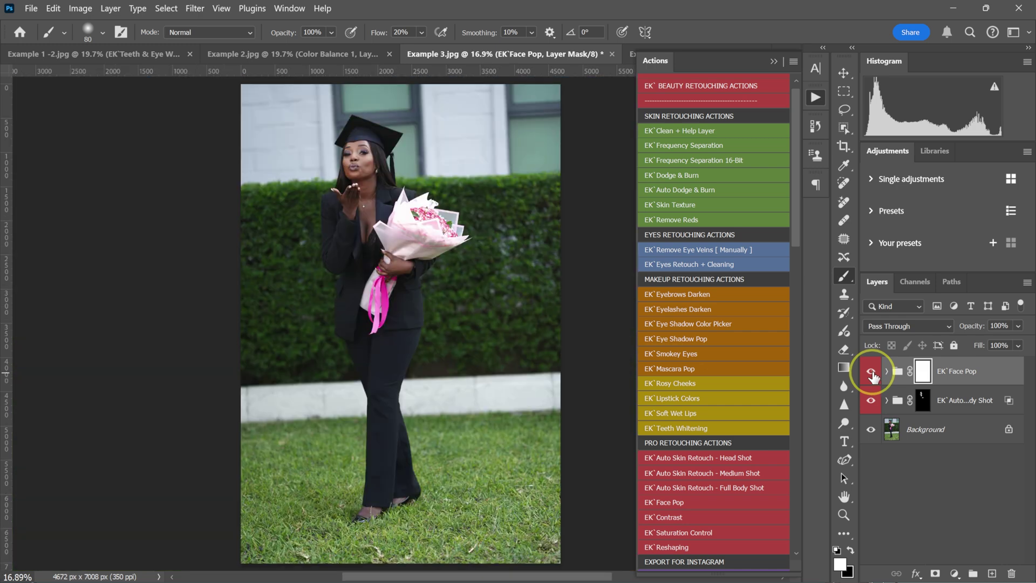
click(871, 372)
click(871, 372)
click(871, 372)
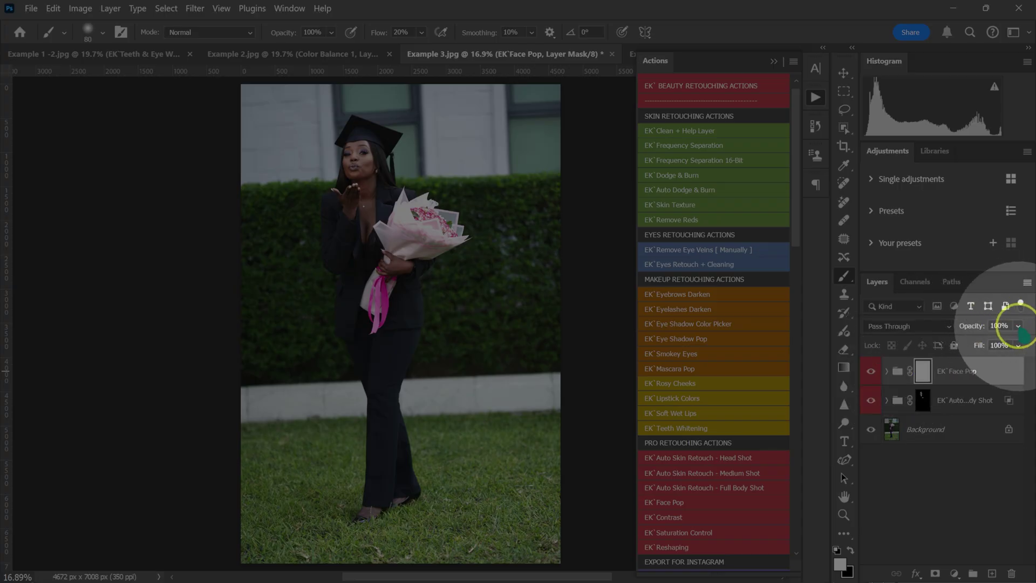
click(1018, 325)
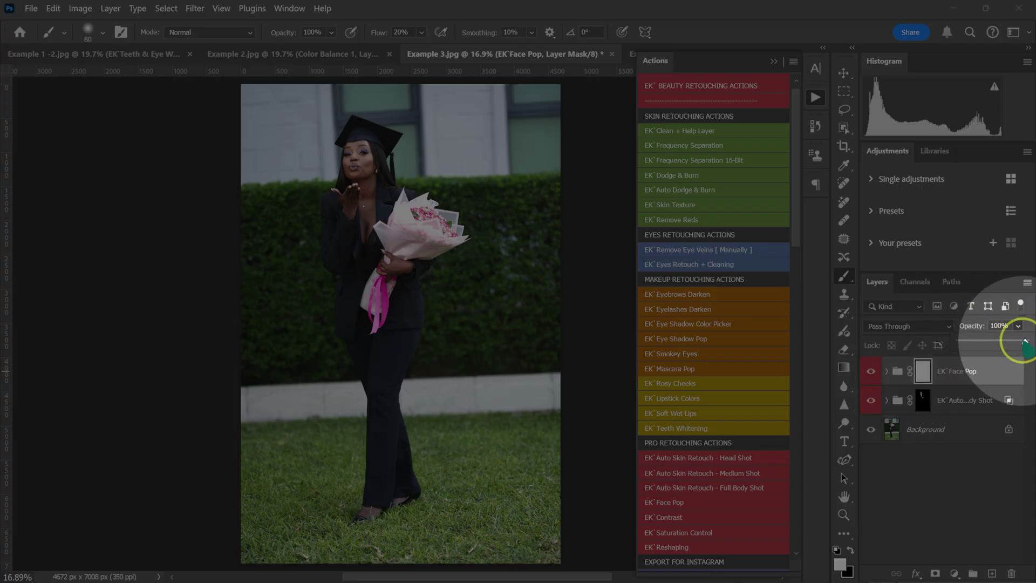
drag(1017, 340, 996, 341)
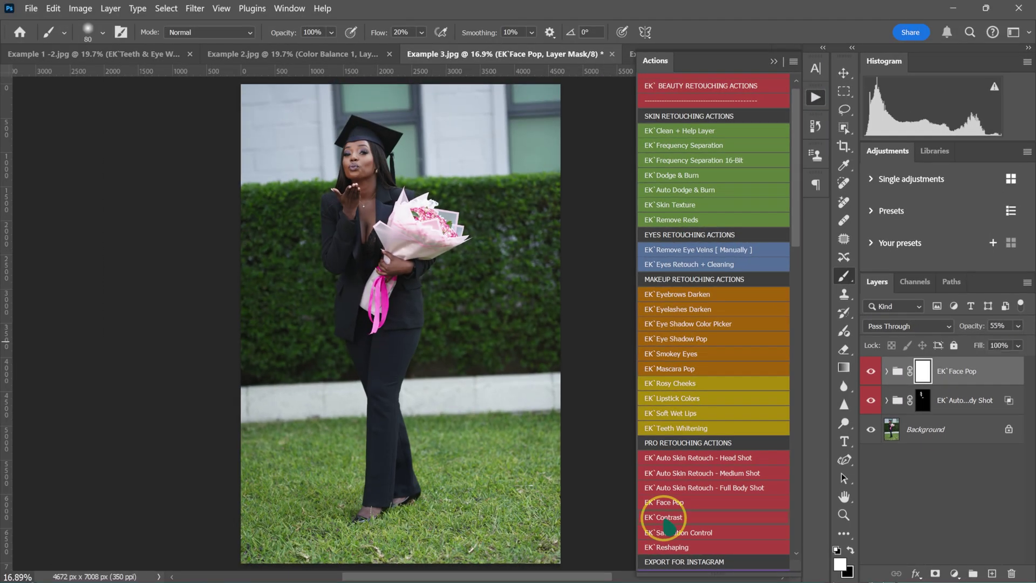
Step: Run the EK`Contrast action and check its effect by toggling the new group's visibility
click(553, 503)
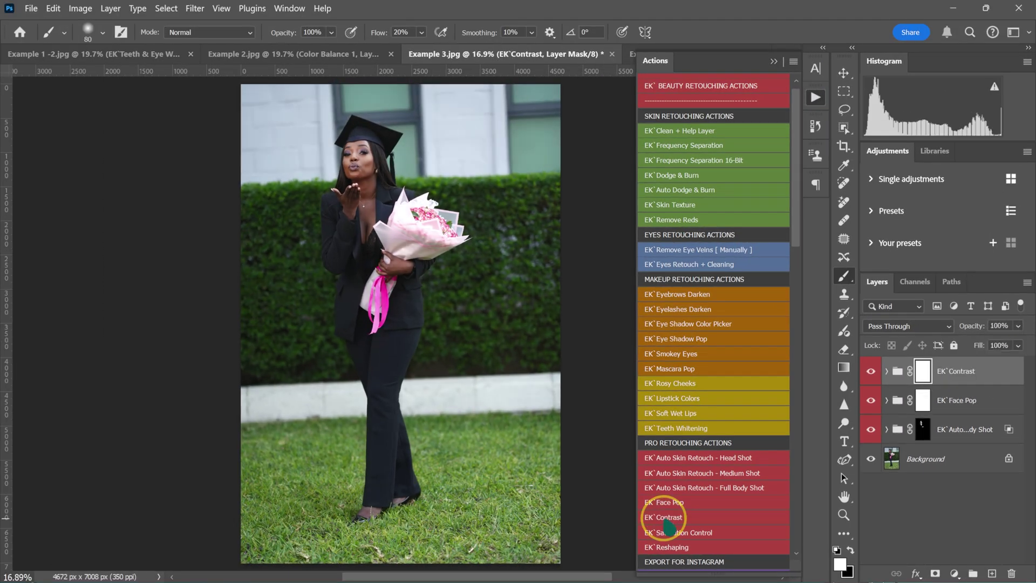
click(871, 371)
click(871, 371)
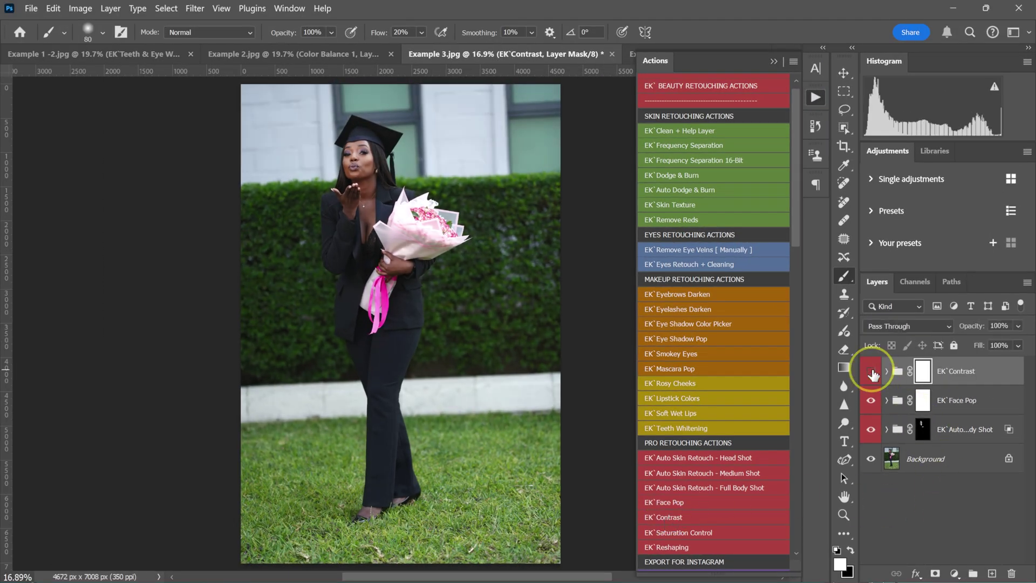
click(871, 371)
click(871, 372)
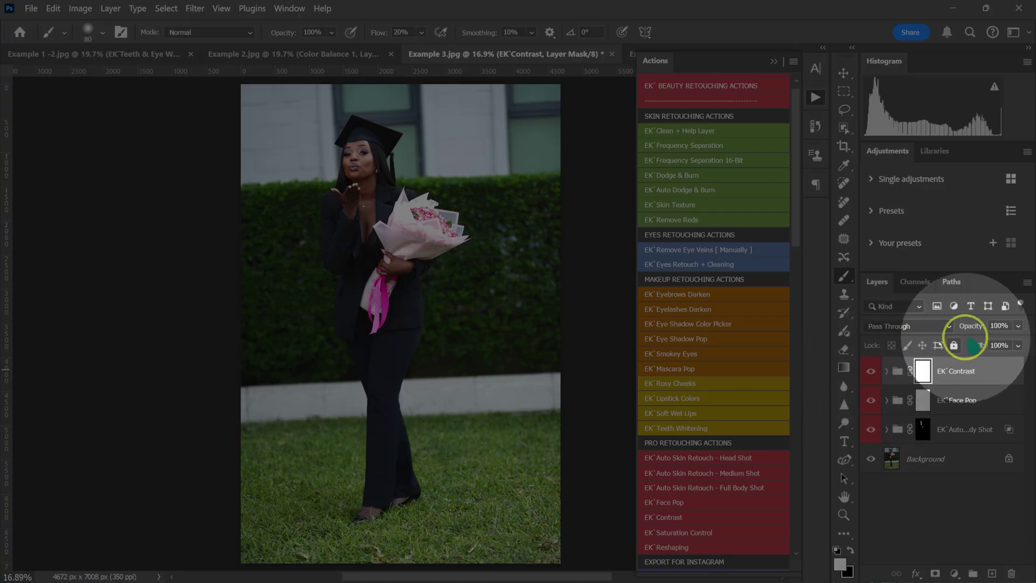
Step: Lower the EK`Contrast group's opacity to 40% and compare the photo with the group hidden and shown
click(1018, 326)
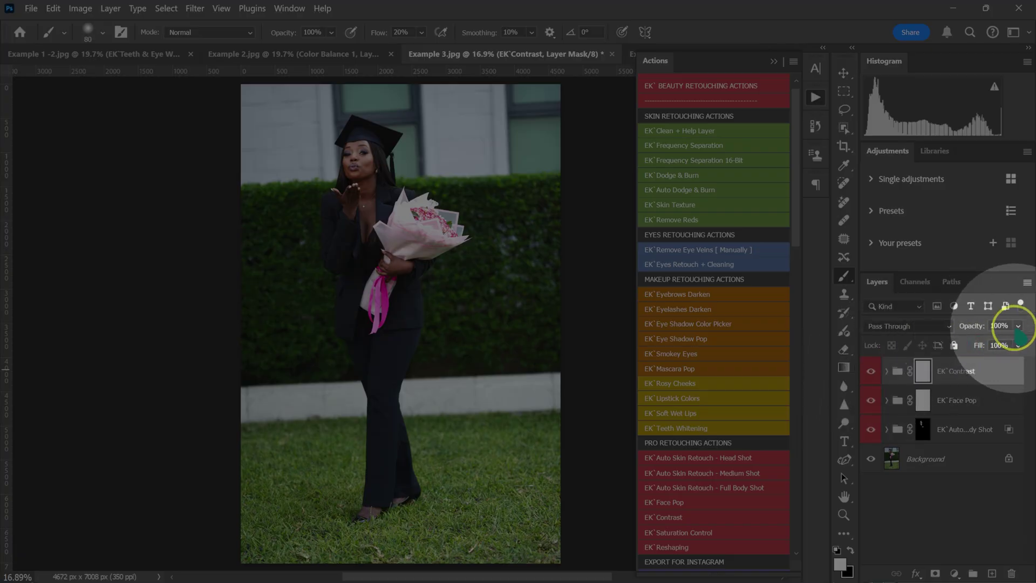
drag(1017, 337, 987, 342)
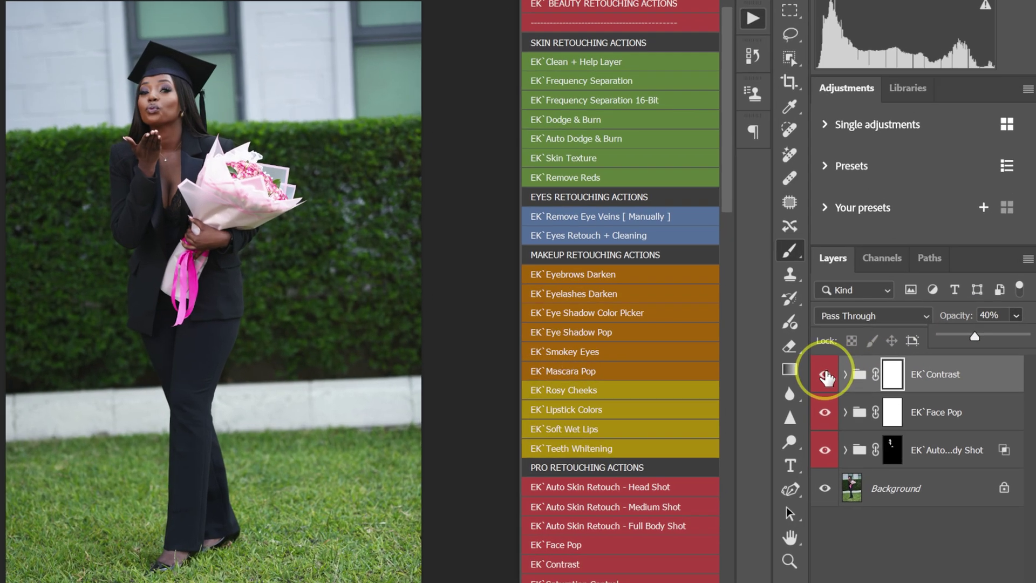
click(841, 373)
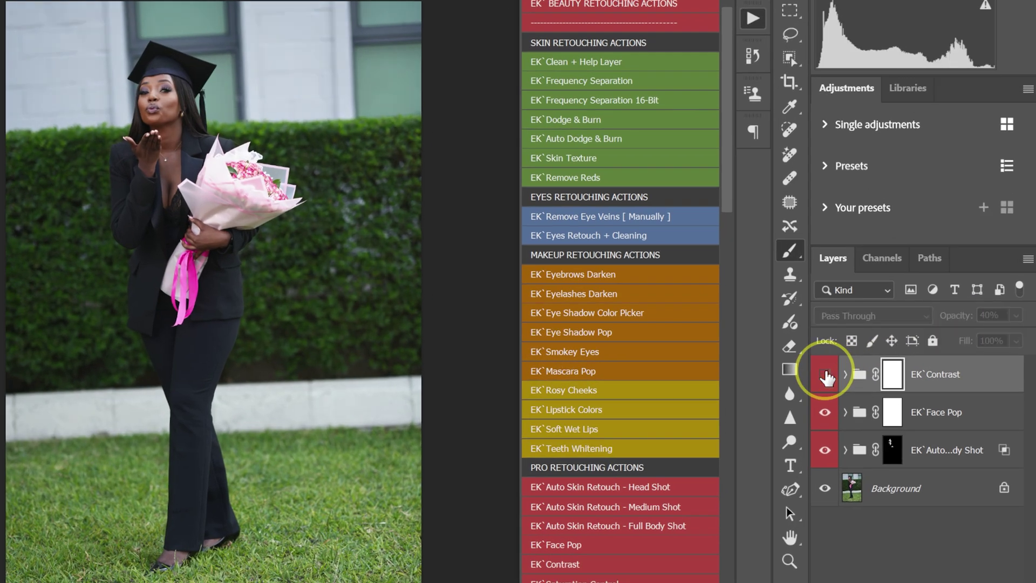
click(825, 374)
click(825, 374)
click(825, 374)
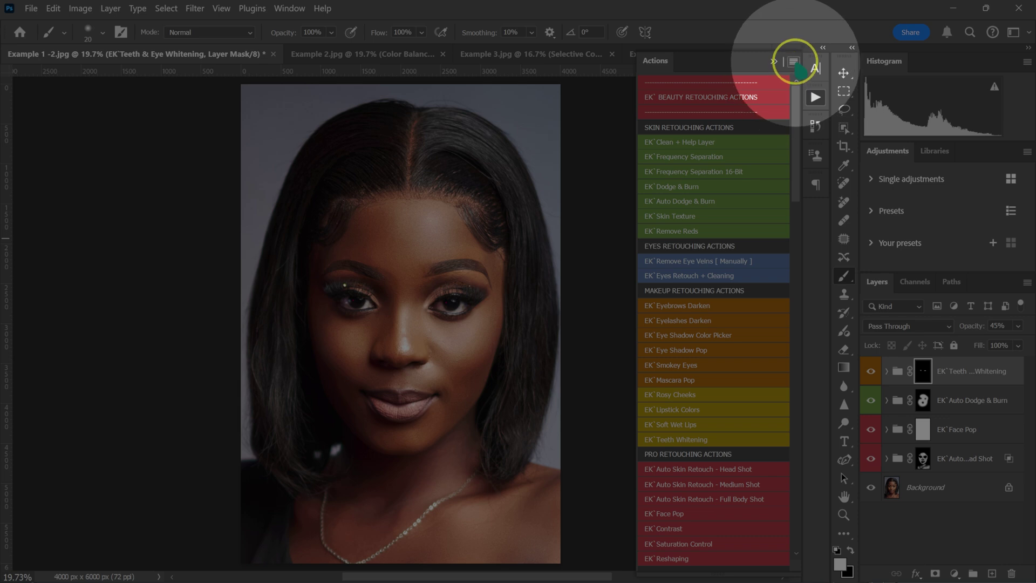
Step: Review the Actions panel's options for managing actions and check that the panel is enabled in the workspace
click(793, 61)
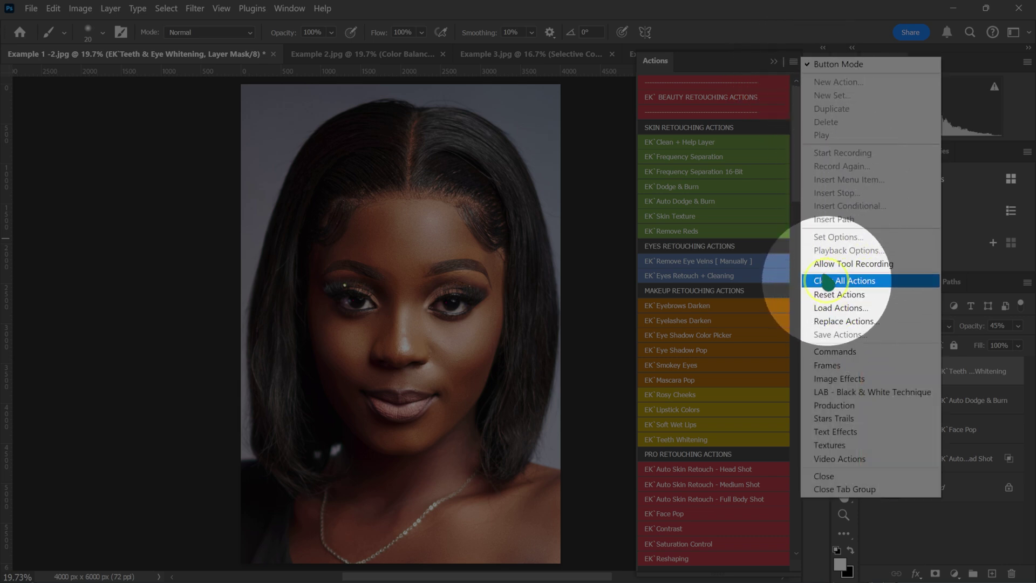
click(735, 63)
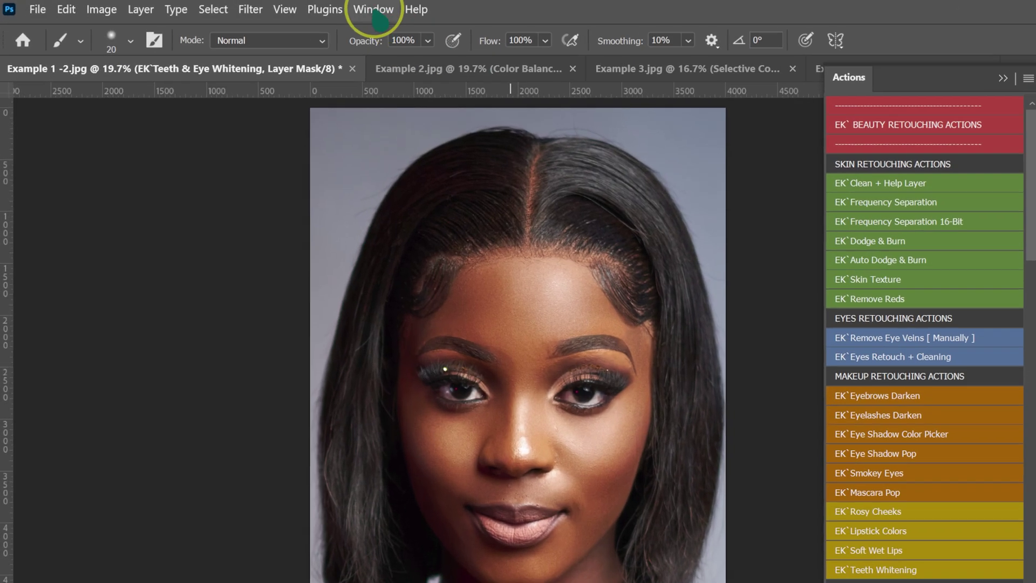
click(290, 8)
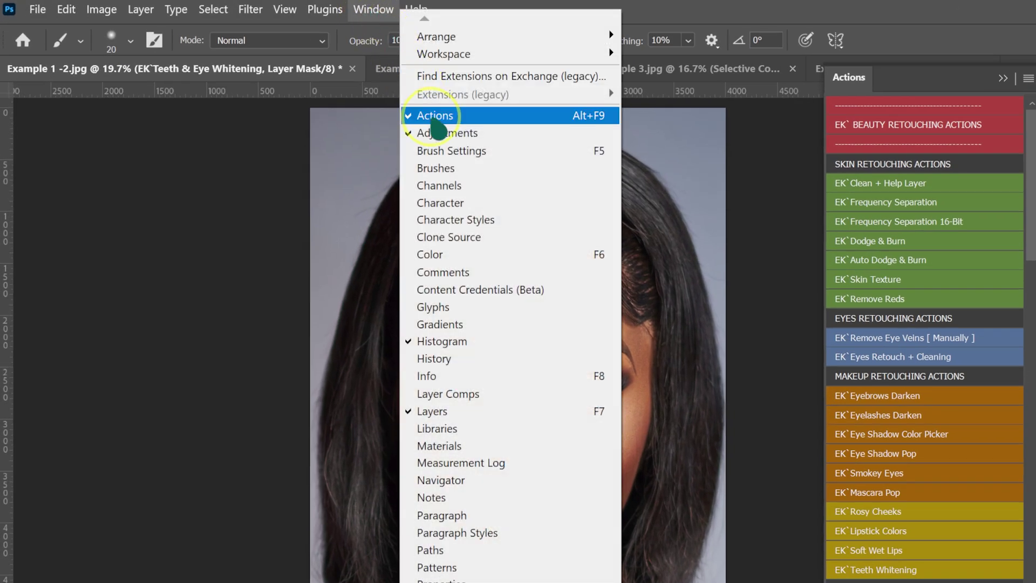
click(437, 118)
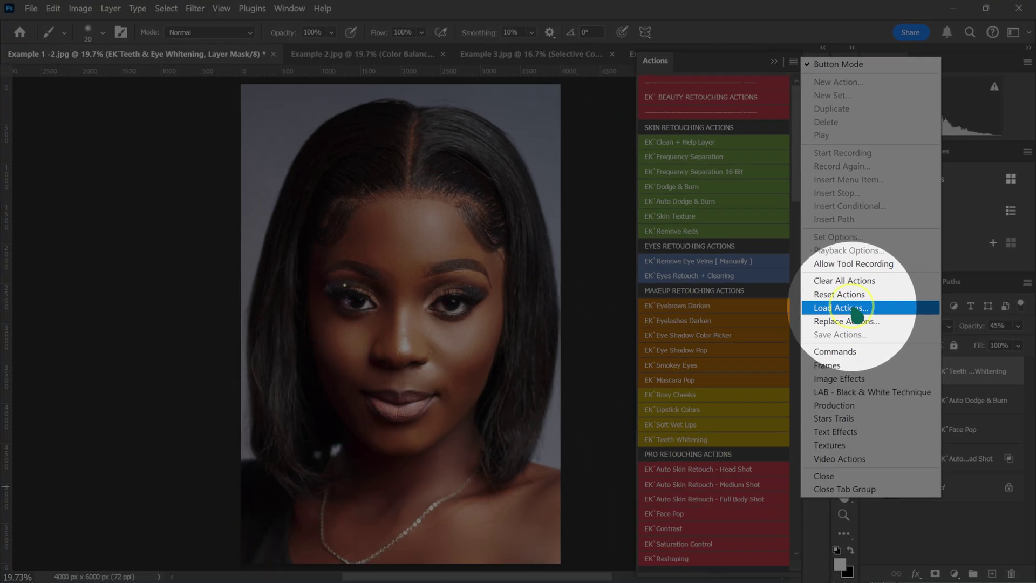
Step: Load the Beauty_Retouching_Actions_Pack (1) ATN file from the Downloads folder into the Actions panel
click(763, 430)
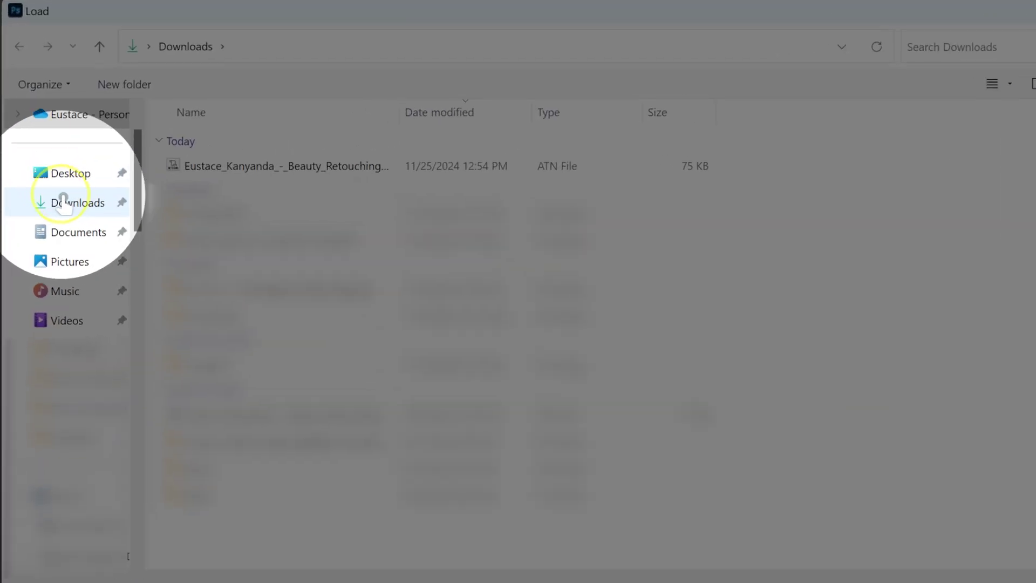
click(58, 161)
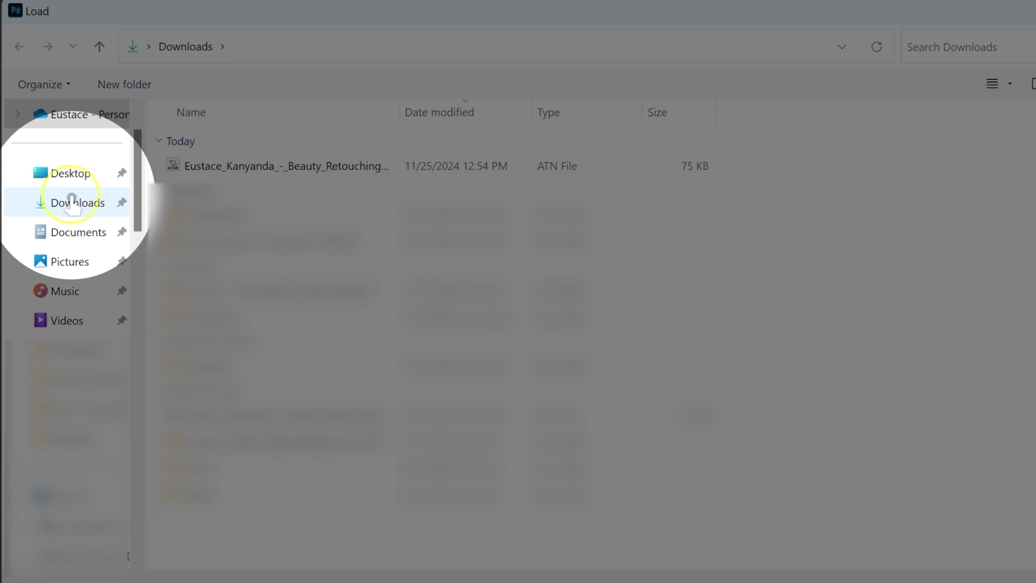
click(72, 204)
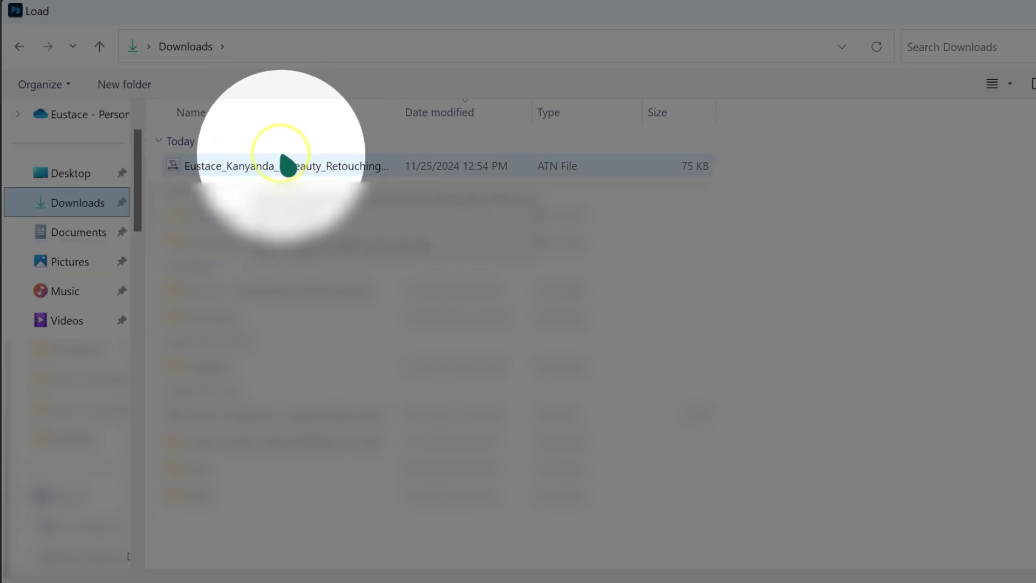
click(255, 168)
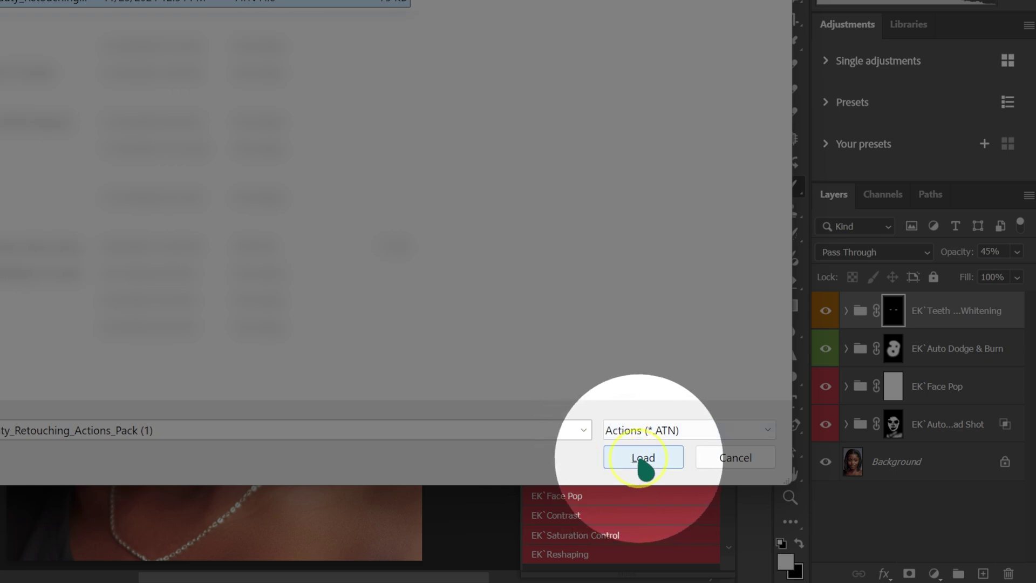
click(643, 458)
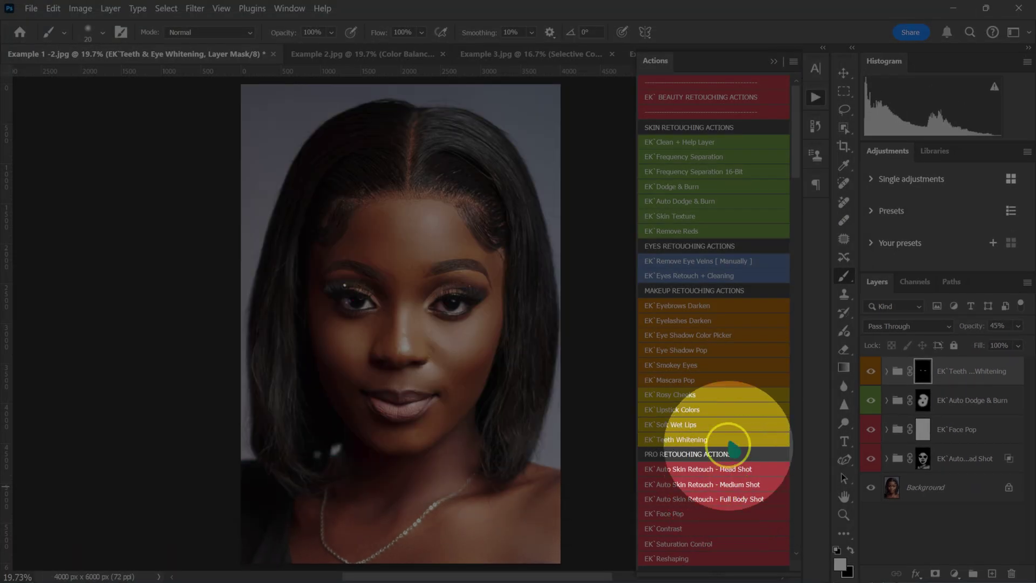